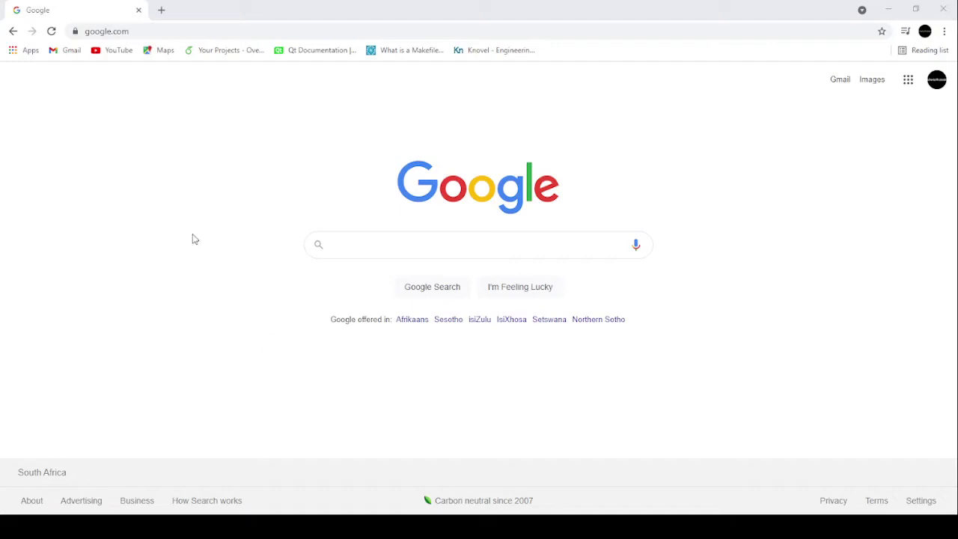
Step: Search the web for "python download"
click(287, 34)
text(pythoo)
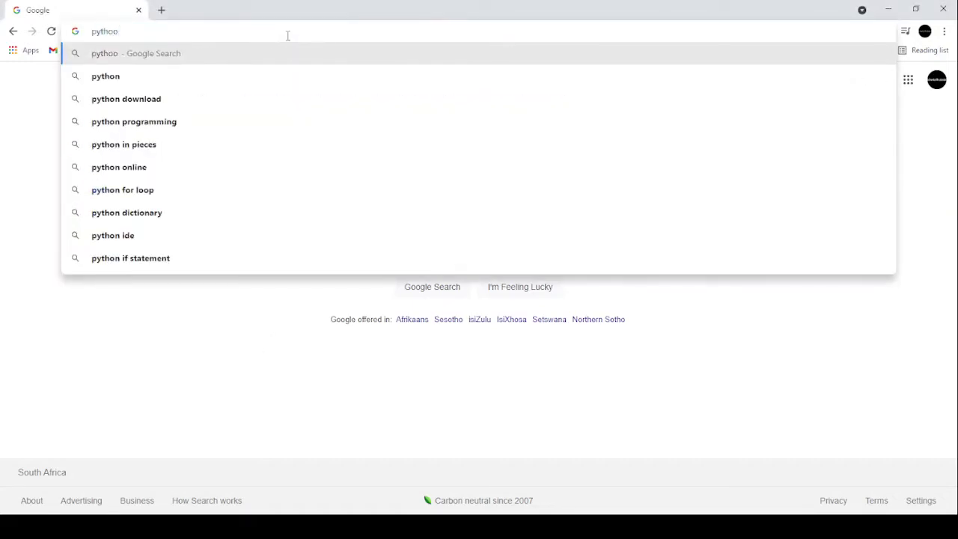
key(BackSpace)
text(n)
key(Return)
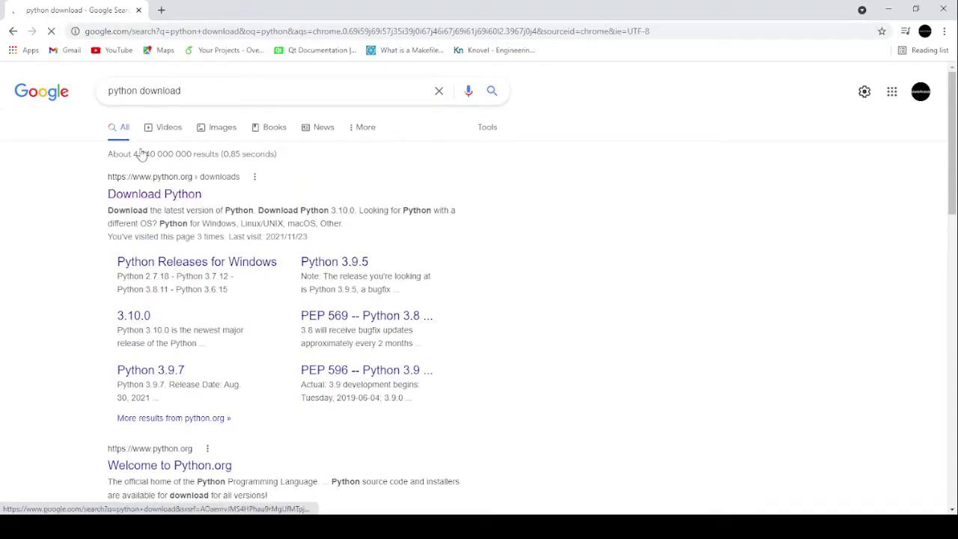
Step: Open the Download Python result and save the Python 3.10.0 Windows installer as python-3.10.0-amd64 in the Downloads folder
click(171, 198)
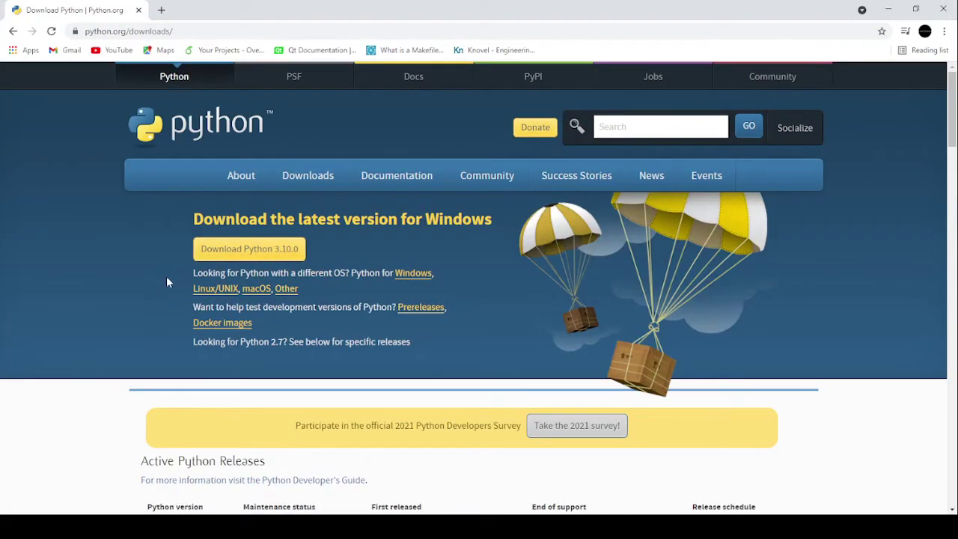
click(284, 251)
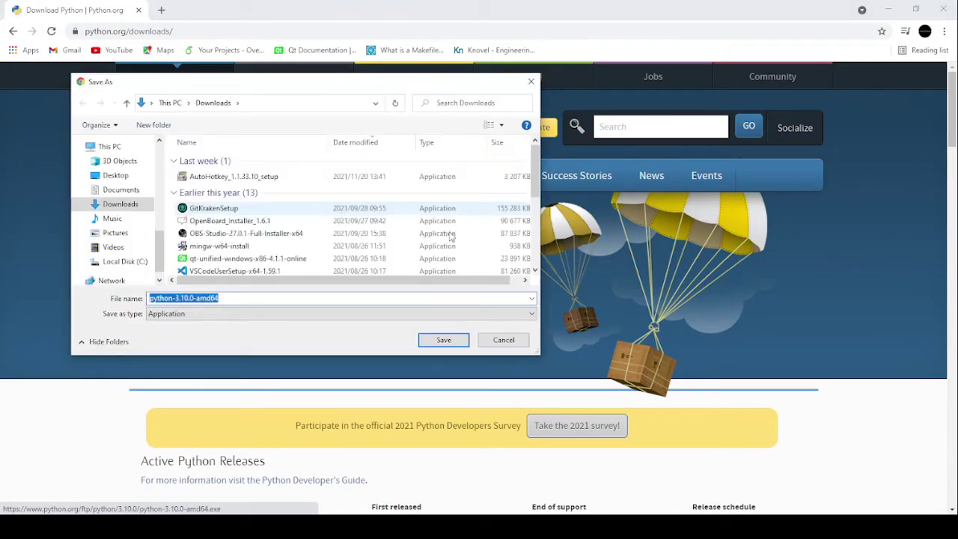
click(441, 339)
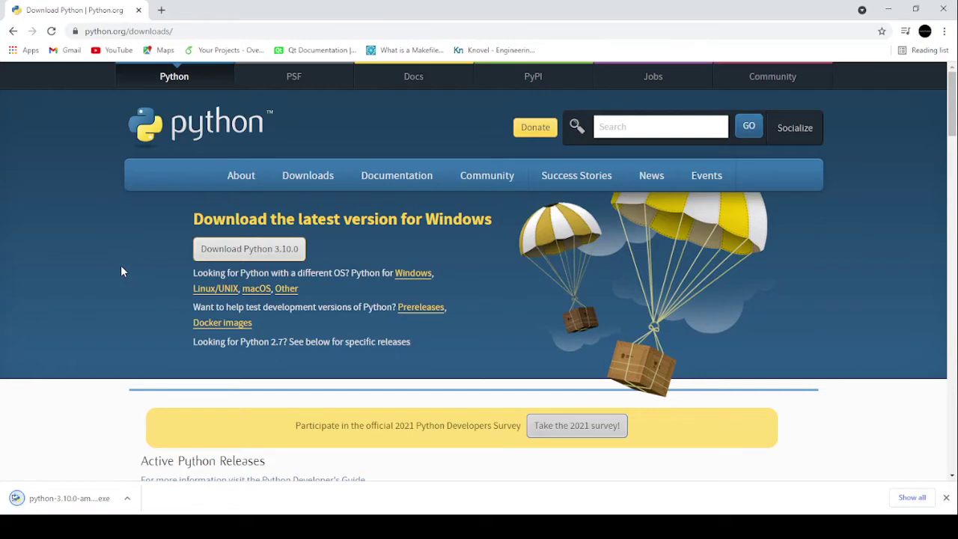
Step: Try to install Python 3.10.0 from the downloaded installer with default settings and Python 3.10 added to PATH
mouse_move(305, 185)
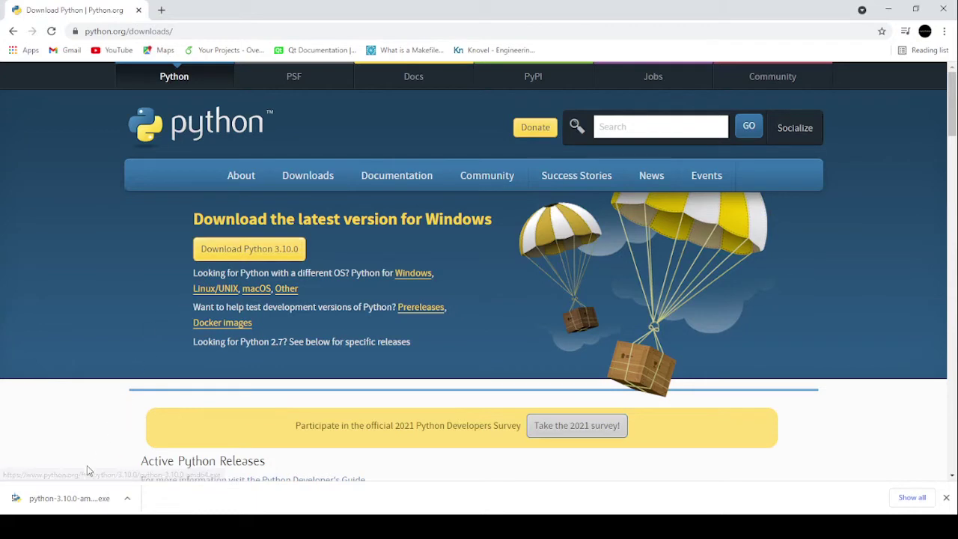
click(74, 504)
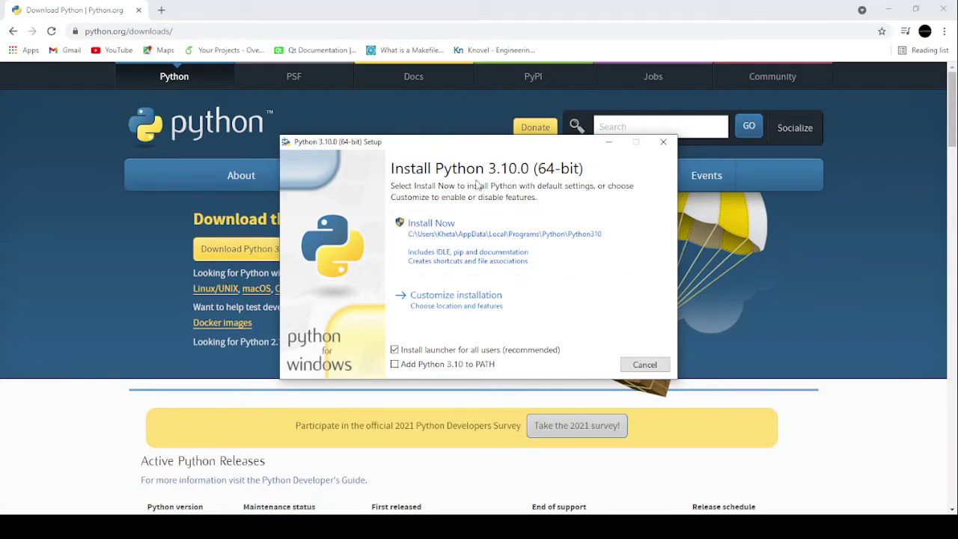
click(412, 365)
click(480, 238)
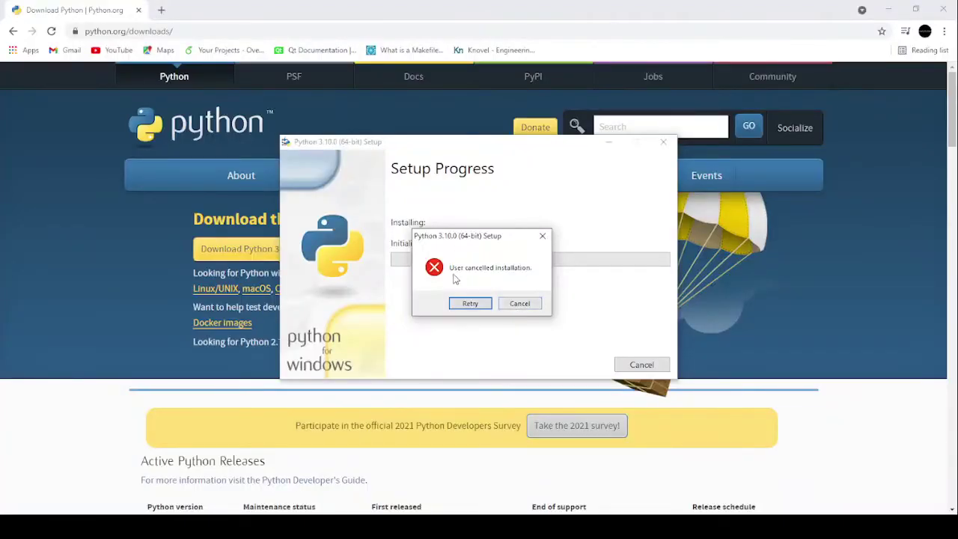
click(527, 304)
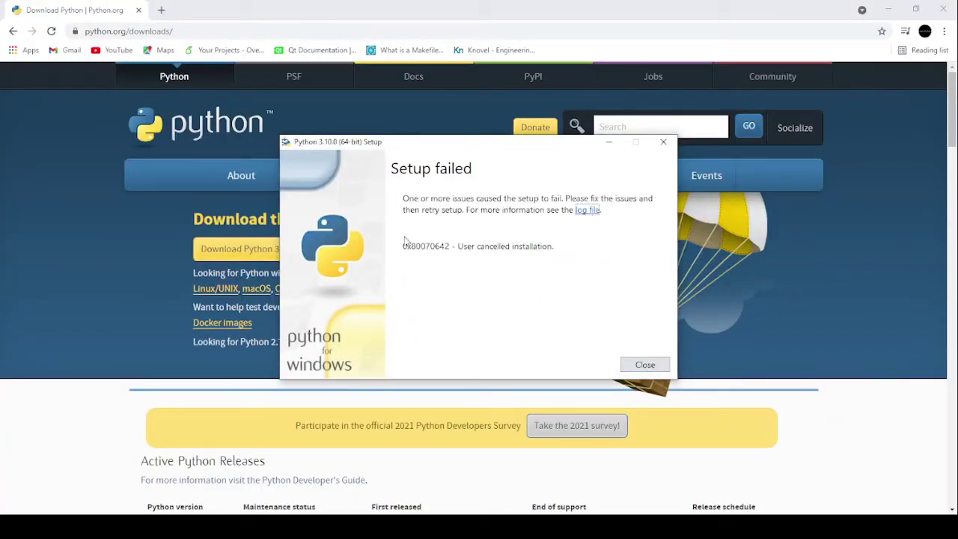
click(645, 364)
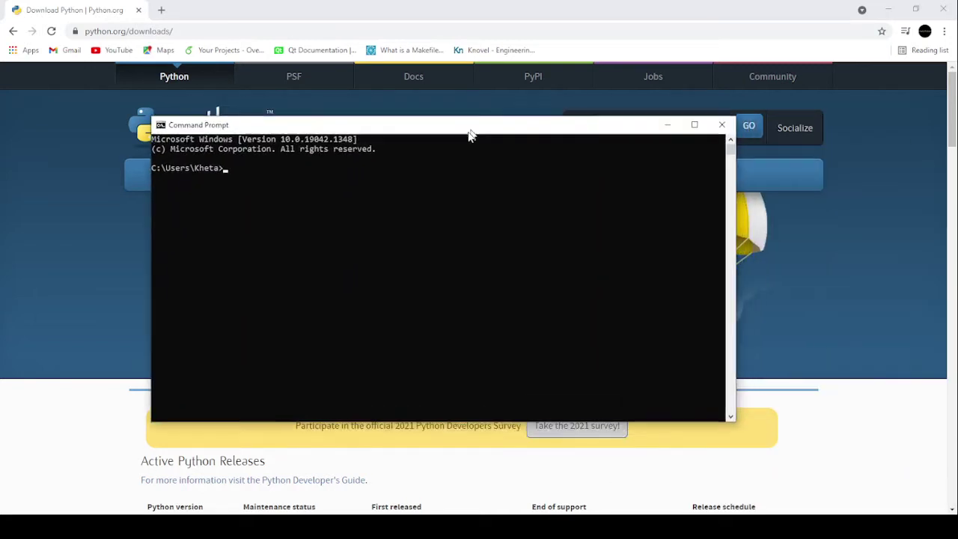
Step: Search Windows for cmd and open the Command Prompt
drag(471, 132, 462, 122)
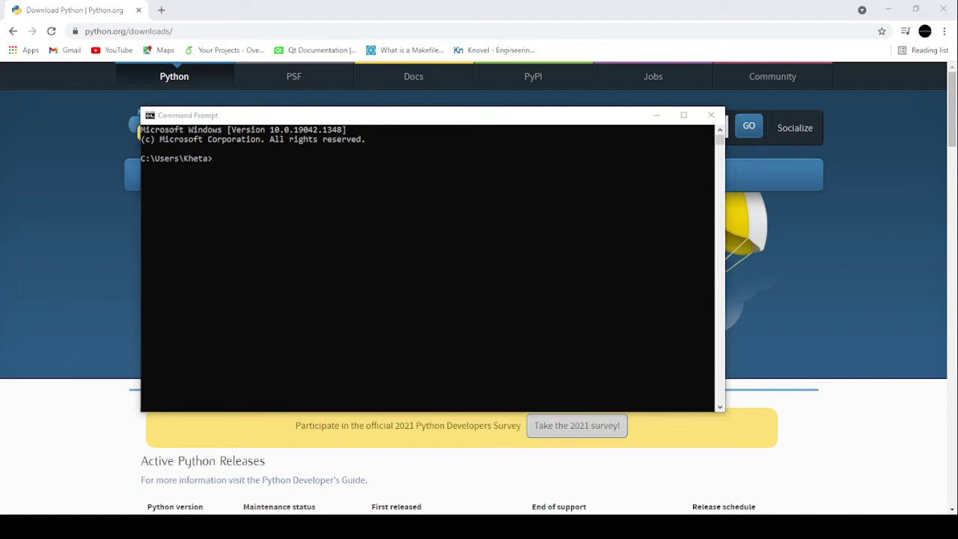
click(92, 503)
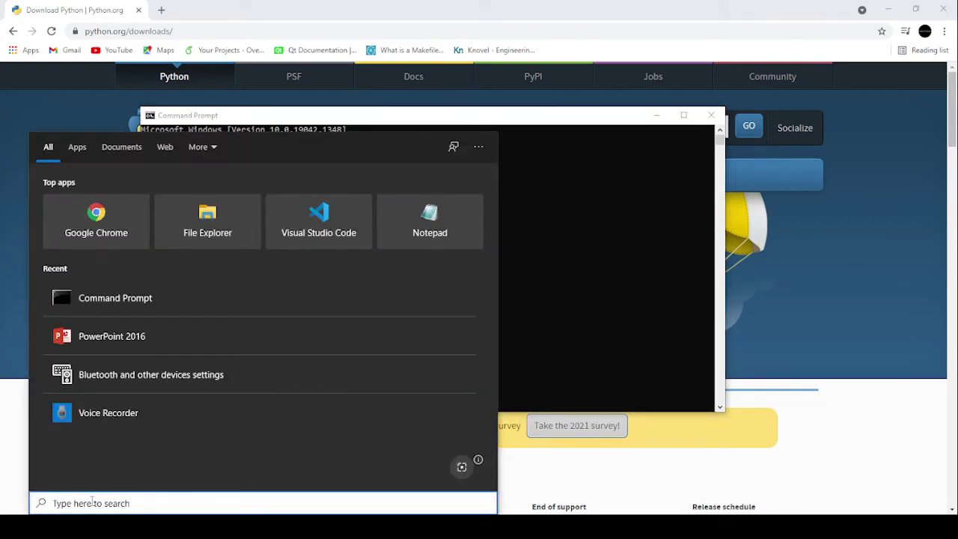
text(cmd)
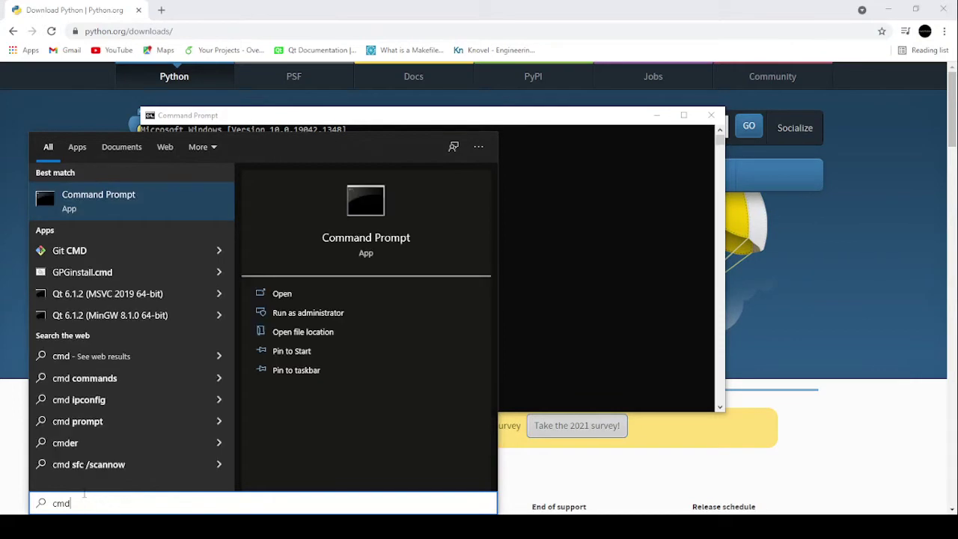
click(79, 209)
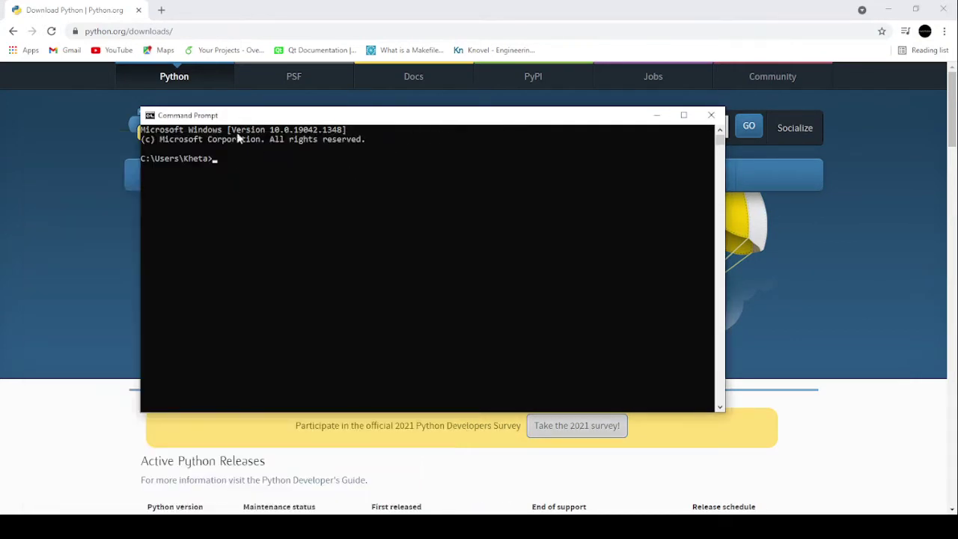
Step: Go up to the parent folder with cd.. and clear the Command Prompt screen with cls
click(249, 149)
text(cd..)
key(Return)
text(cls)
key(Return)
Step: Check the installed Python version with python --version and compare it with the version offered on the download page
text(python --ver)
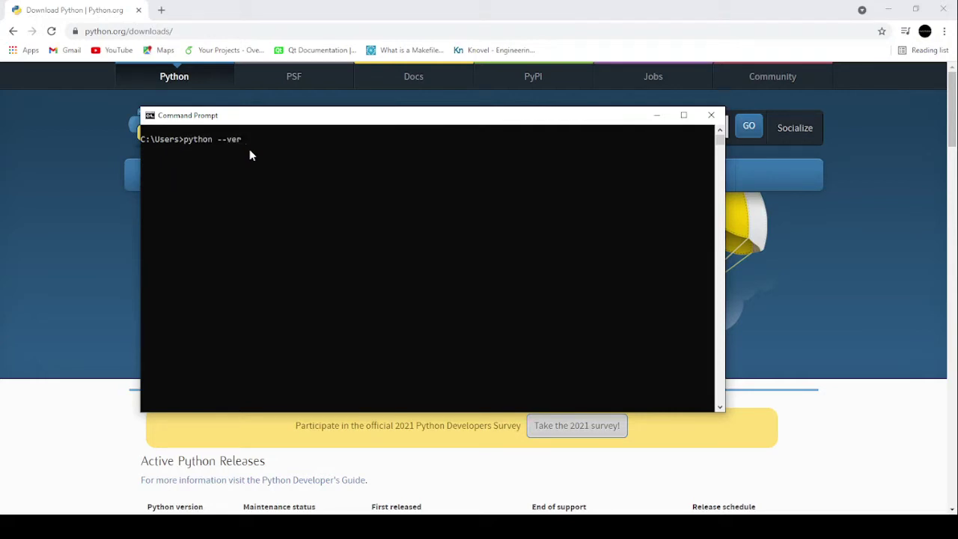
text(sion)
key(Return)
drag(200, 150, 145, 151)
drag(335, 116, 372, 283)
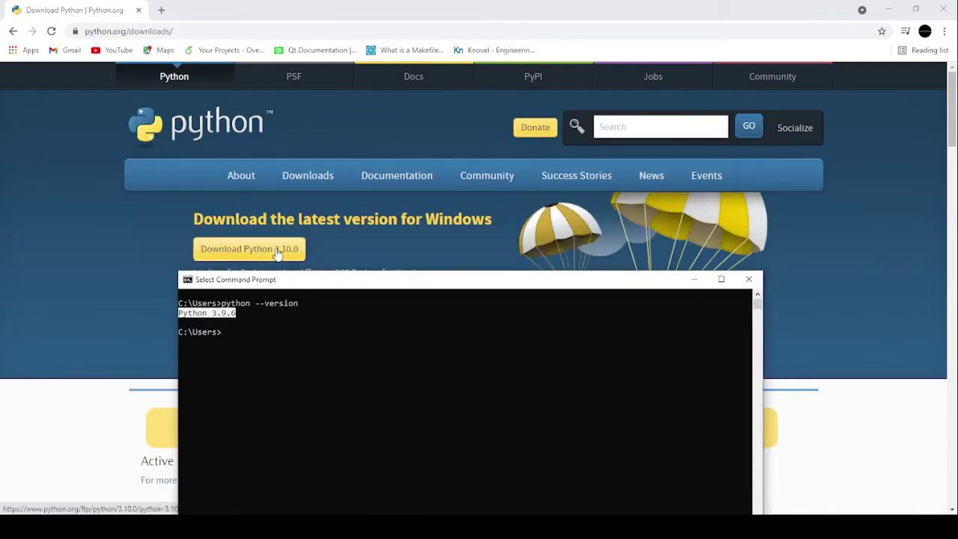
click(228, 324)
drag(341, 283, 338, 152)
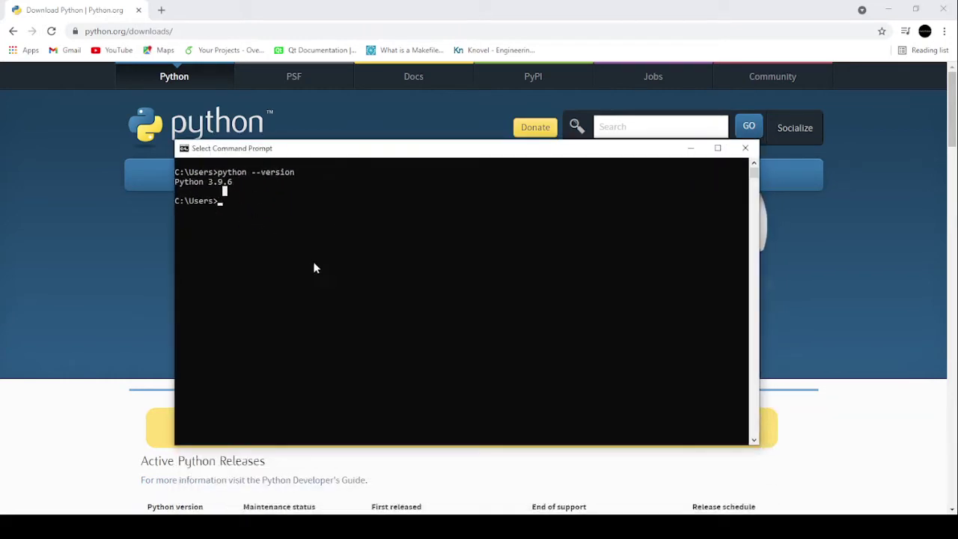
Step: End the Command Prompt session with the exit command
click(321, 211)
text(exit)
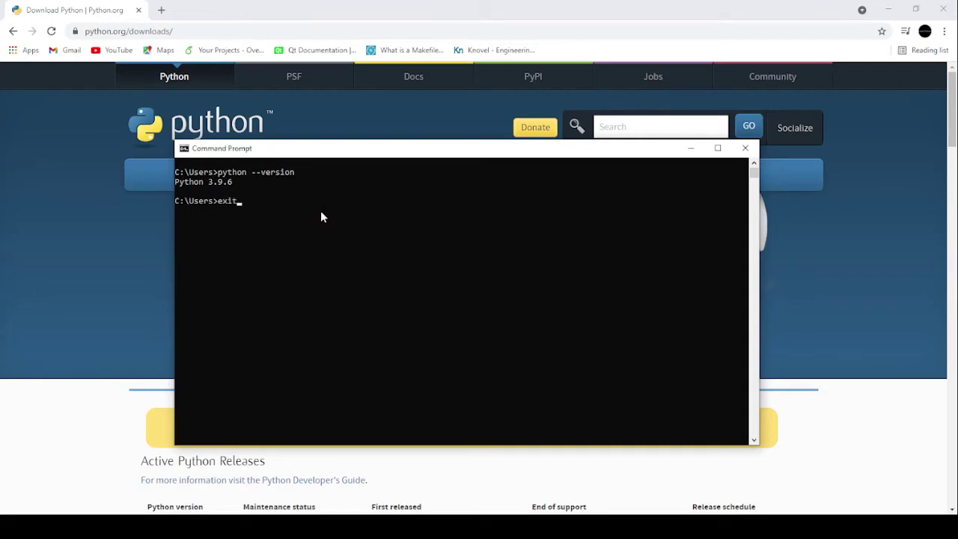
key(Return)
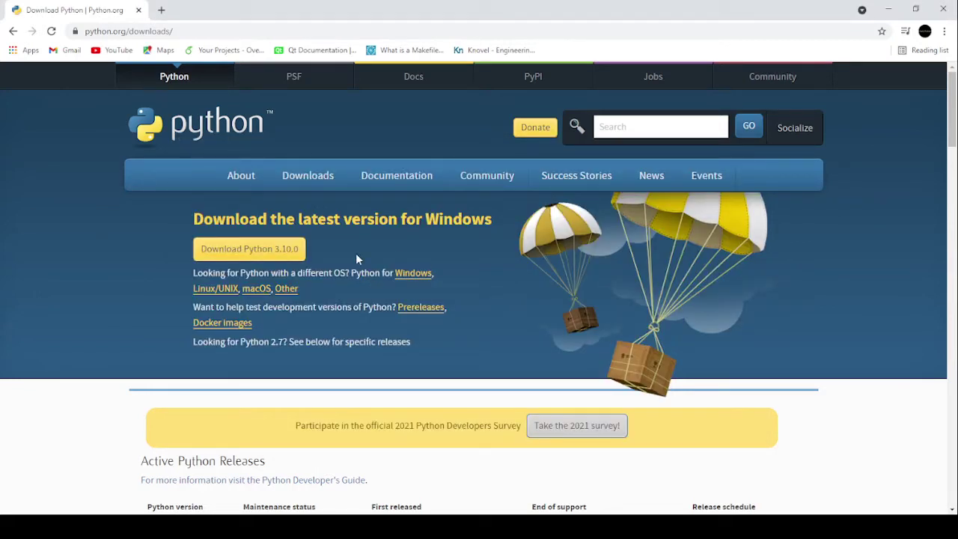
Step: Search the web for "vscode" and open the official Visual Studio Code website from the results
click(272, 34)
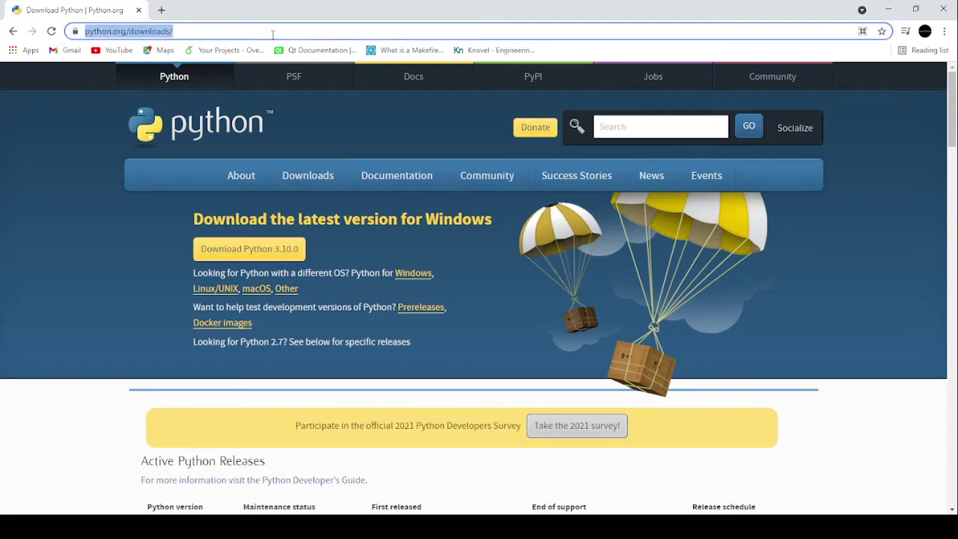
text(vscode)
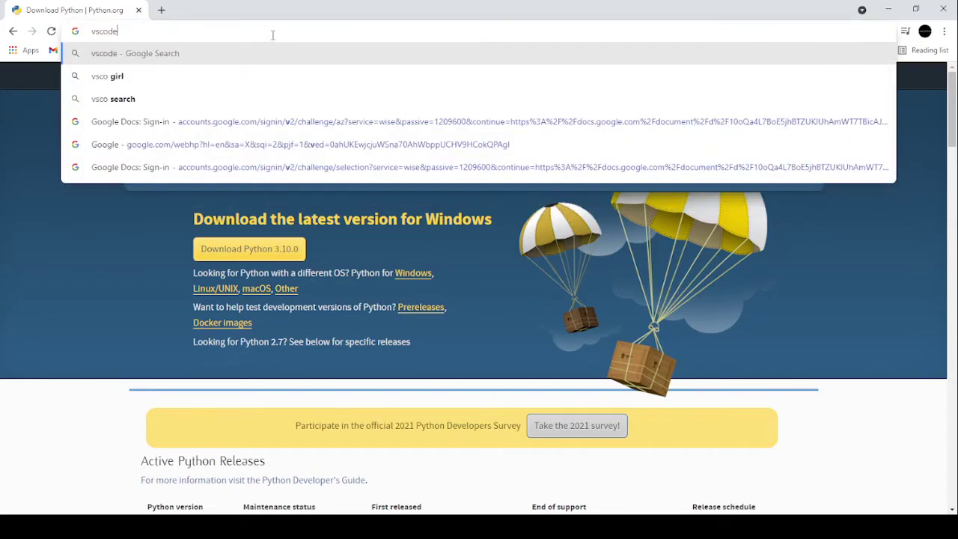
key(Return)
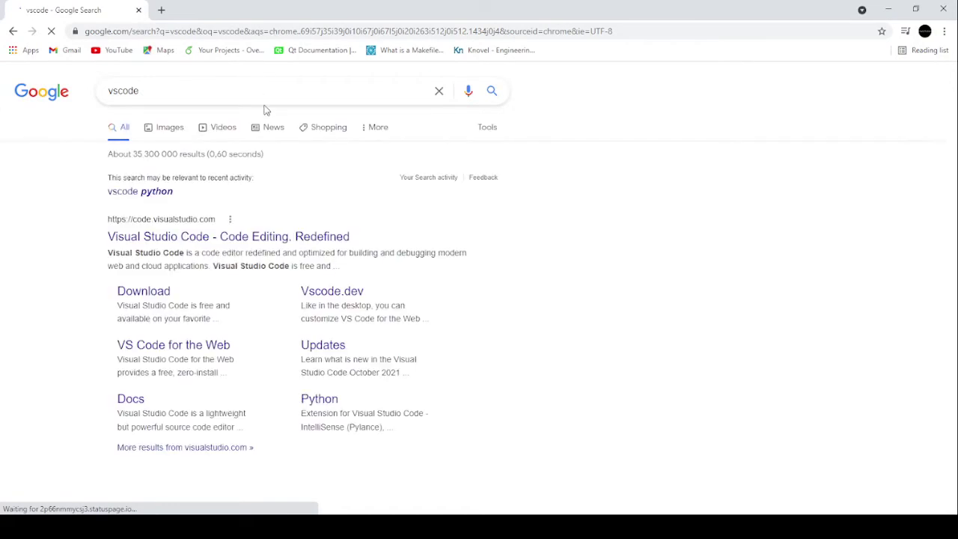
scroll(75, 161, down, 1)
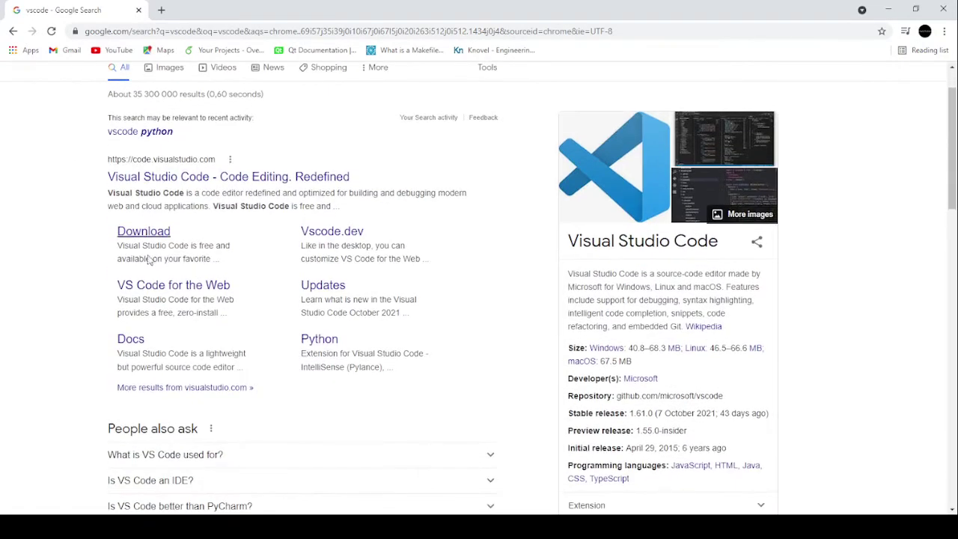
click(185, 175)
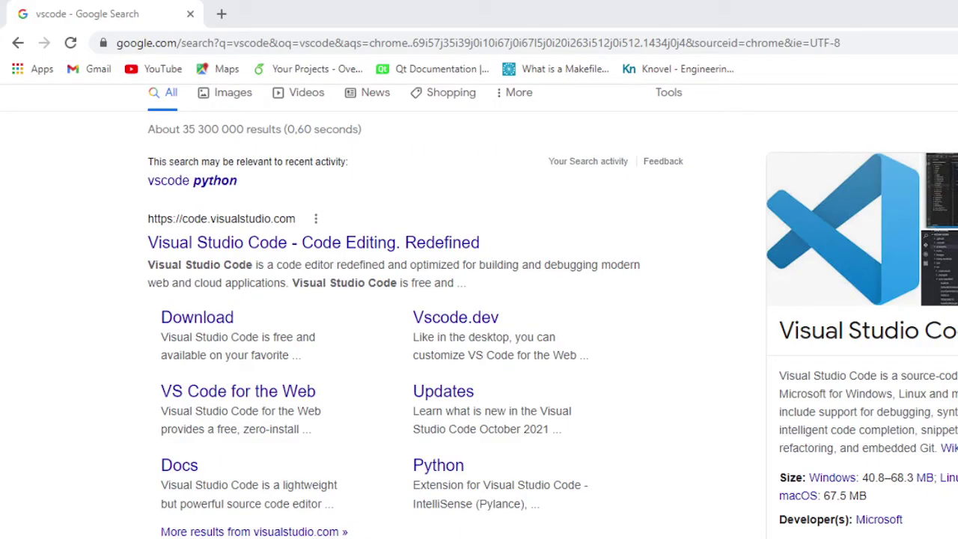
click(314, 248)
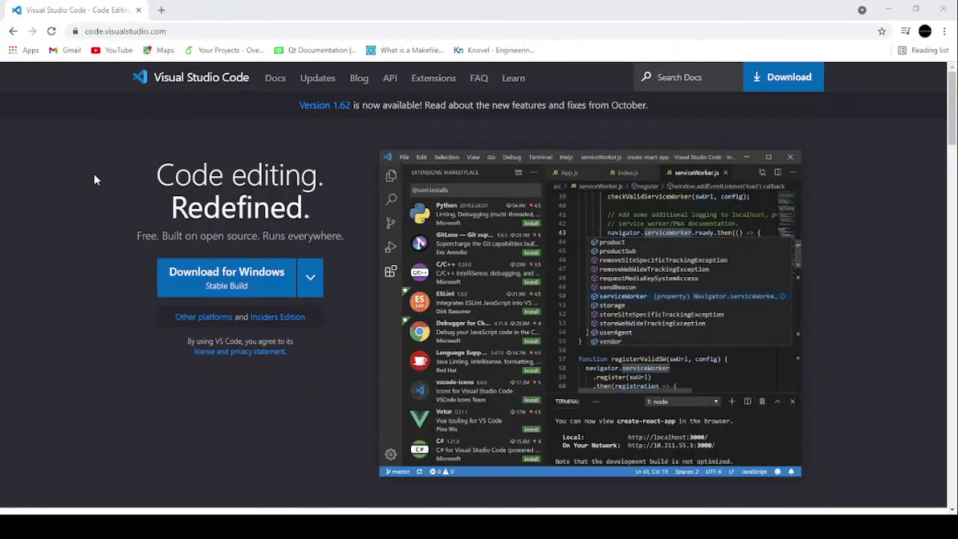
Step: Look through the feature sections on the Visual Studio Code home page, including IntelliSense, debugging and built-in Git
scroll(142, 271, down, 3)
scroll(124, 252, up, 3)
scroll(135, 235, down, 10)
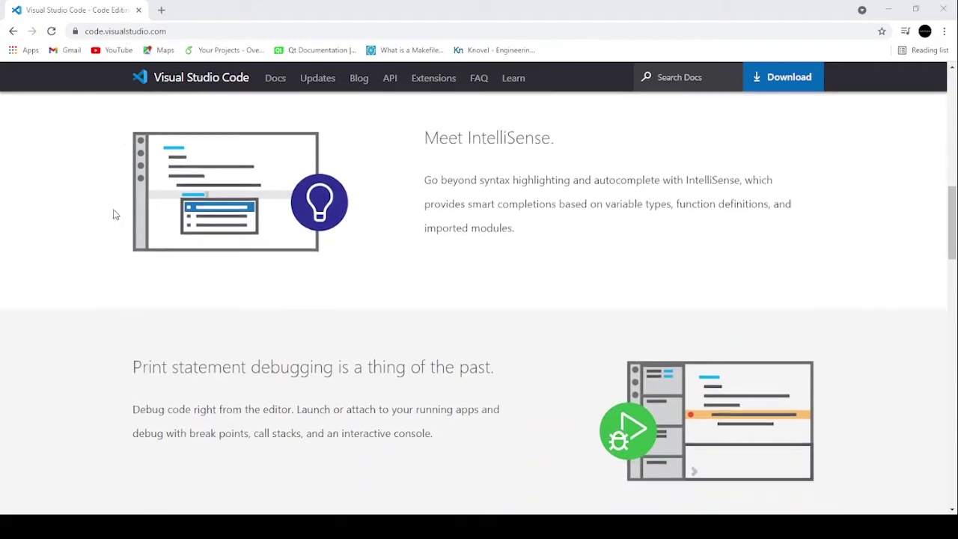
scroll(116, 215, up, 10)
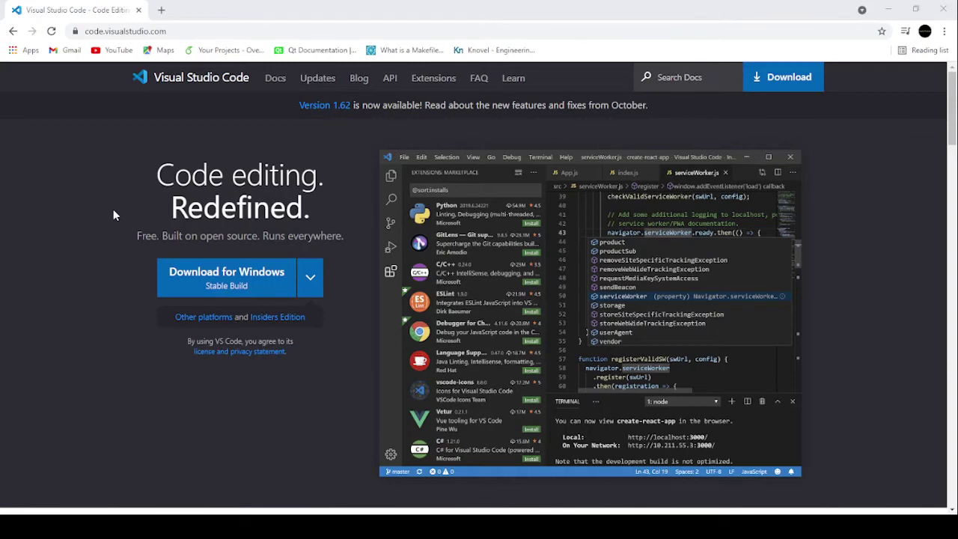
scroll(114, 210, down, 10)
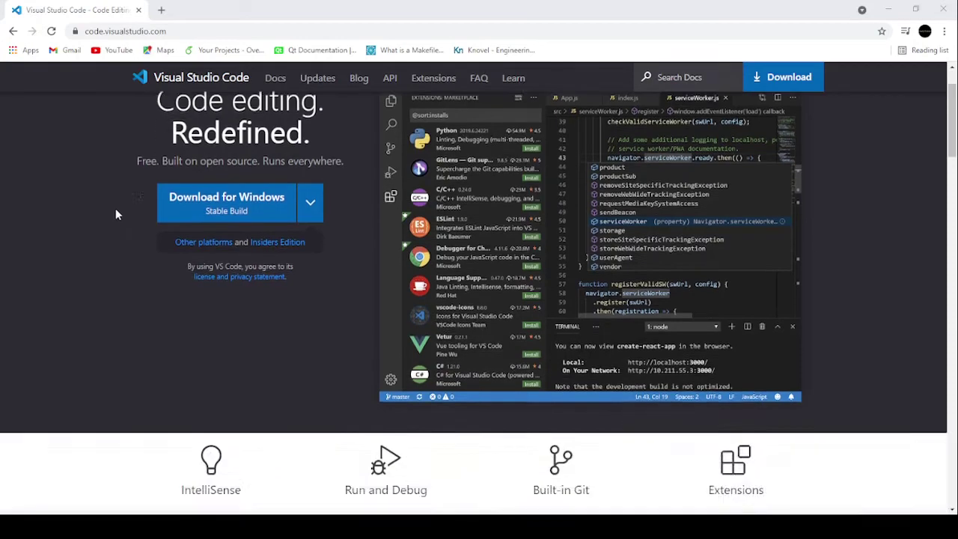
scroll(127, 208, down, 8)
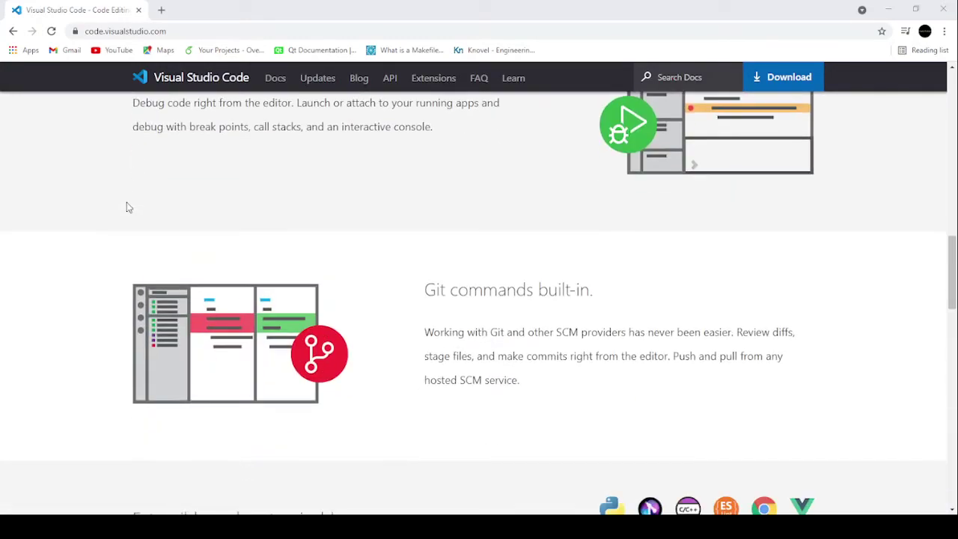
scroll(125, 203, up, 18)
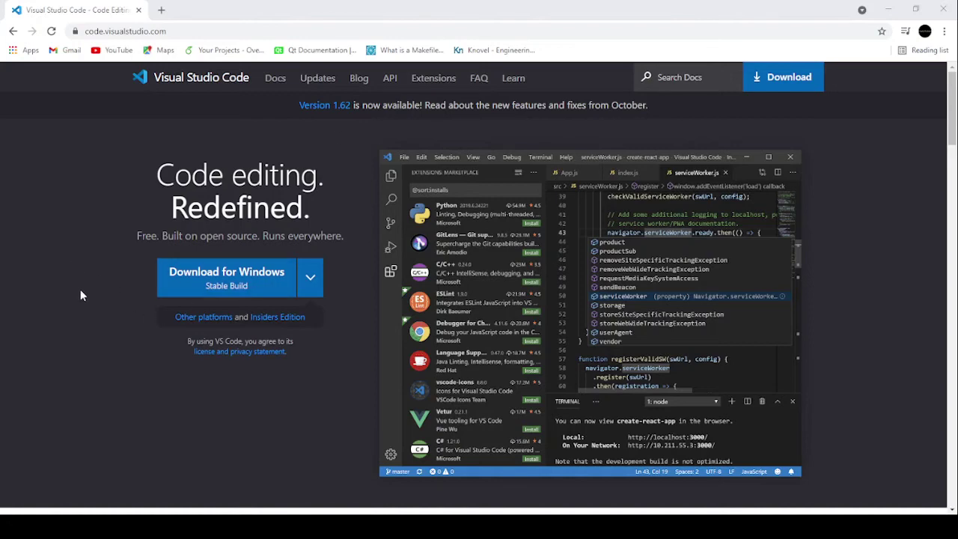
Step: Start the stable Visual Studio Code download for Windows, then cancel saving the VSCodeUserSetup-x64-1.62.3 installer
click(232, 279)
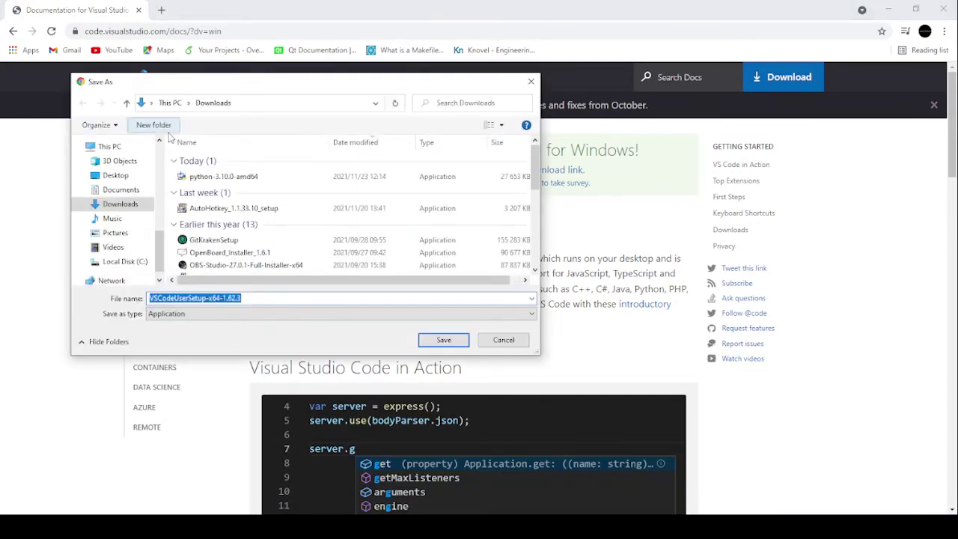
scroll(235, 254, down, 5)
scroll(236, 255, up, 5)
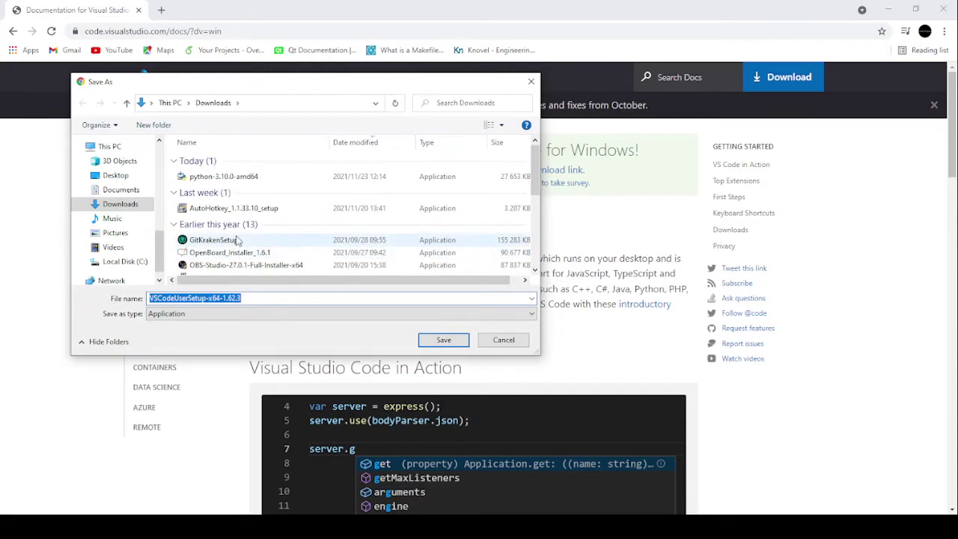
click(531, 81)
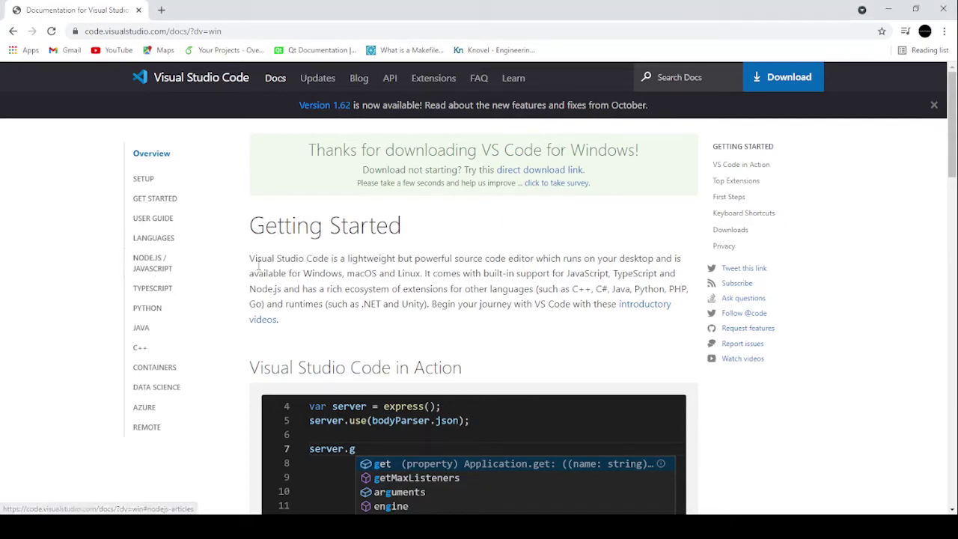
scroll(292, 278, down, 2)
scroll(293, 279, down, 2)
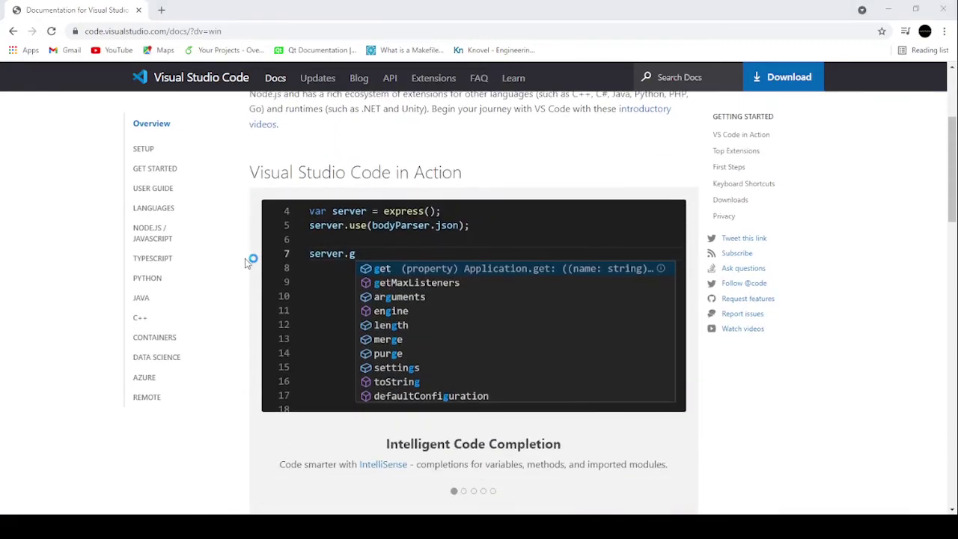
scroll(274, 302, down, 4)
scroll(273, 304, up, 4)
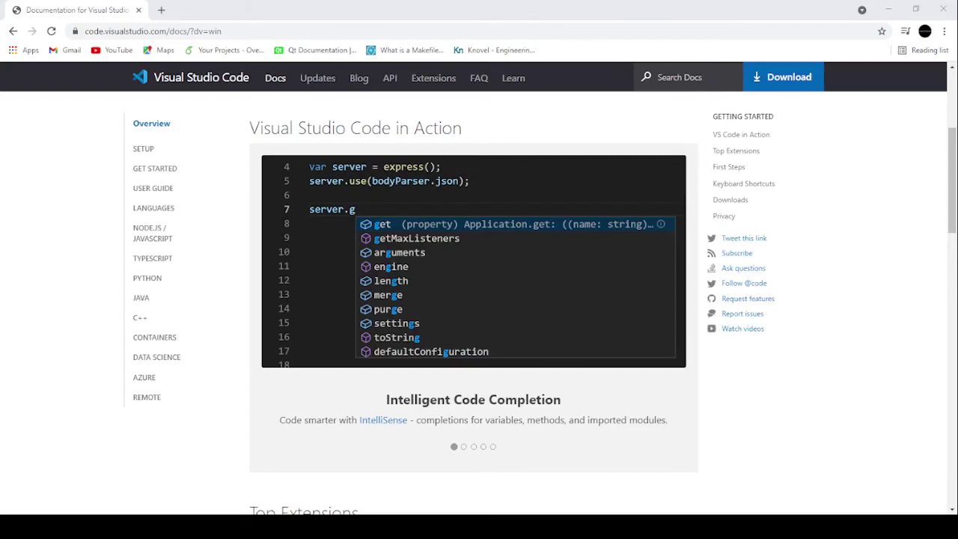
Step: Accept the license agreement in the Visual Studio Code setup and continue to the additional tasks
drag(663, 126, 448, 113)
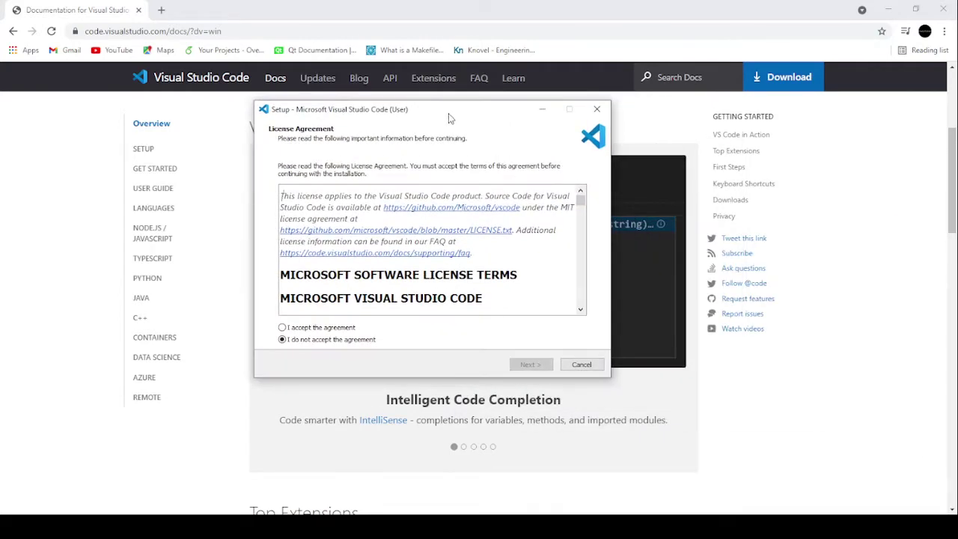
scroll(313, 313, down, 1)
click(323, 327)
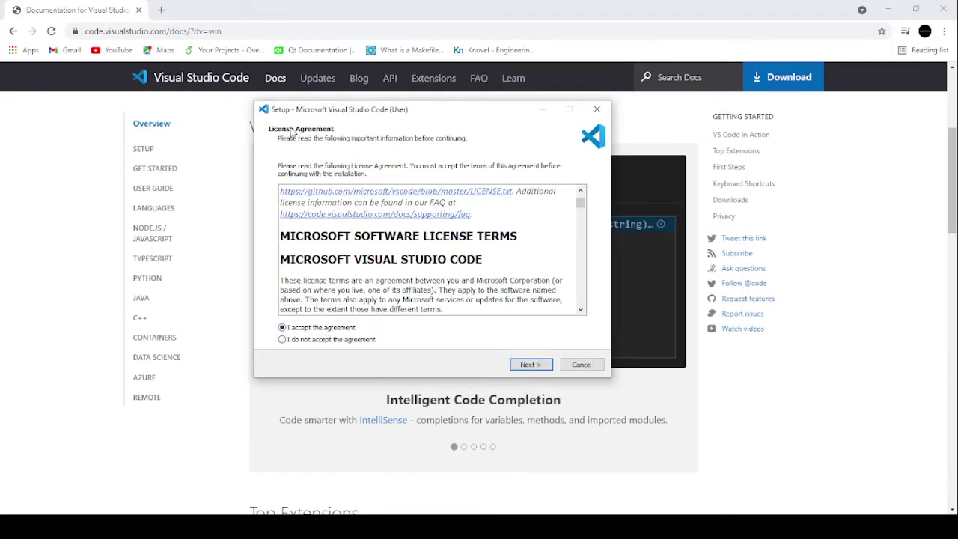
click(529, 363)
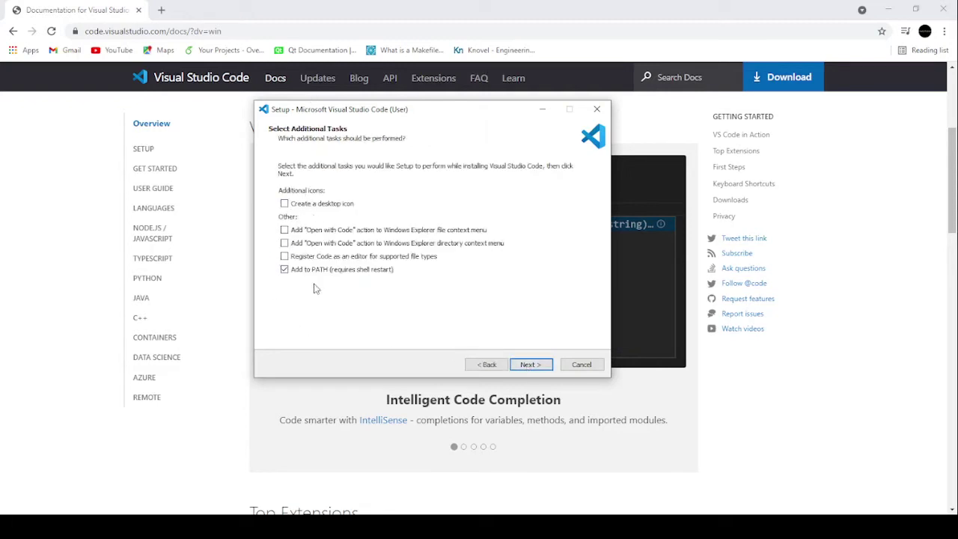
Step: Keep only Add to PATH selected among the additional setup tasks and continue to the Ready to Install page
click(284, 204)
click(284, 204)
click(525, 365)
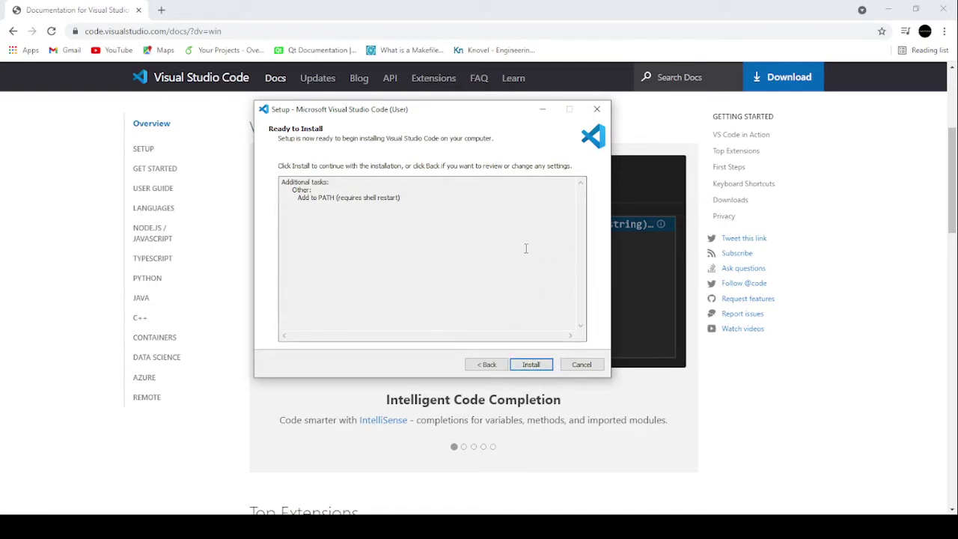
Step: Exit the Visual Studio Code setup without installing and close the browser window
click(596, 108)
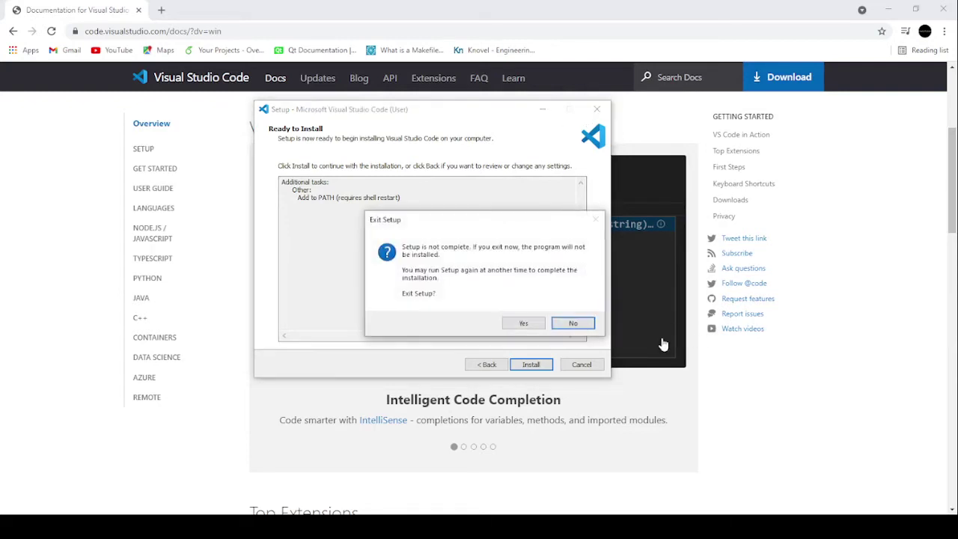
click(528, 325)
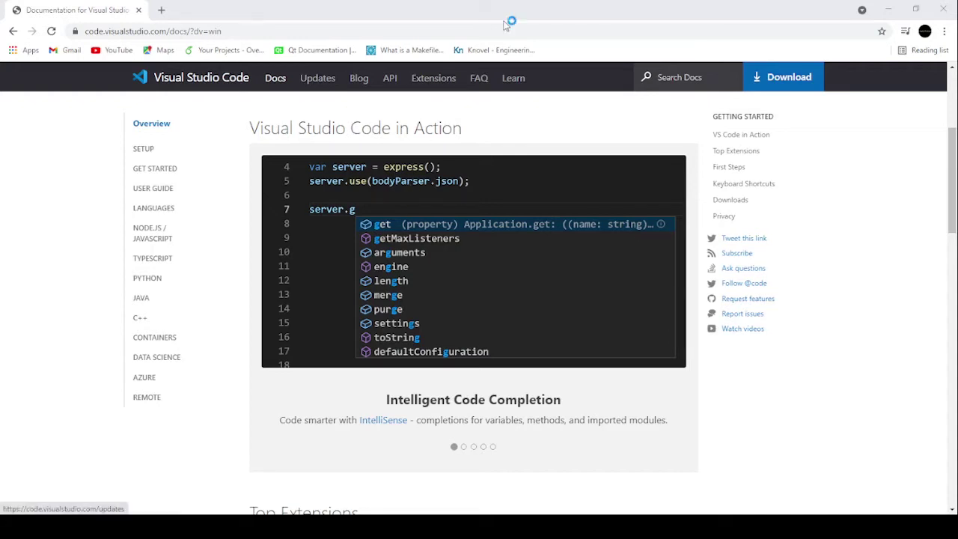
click(941, 9)
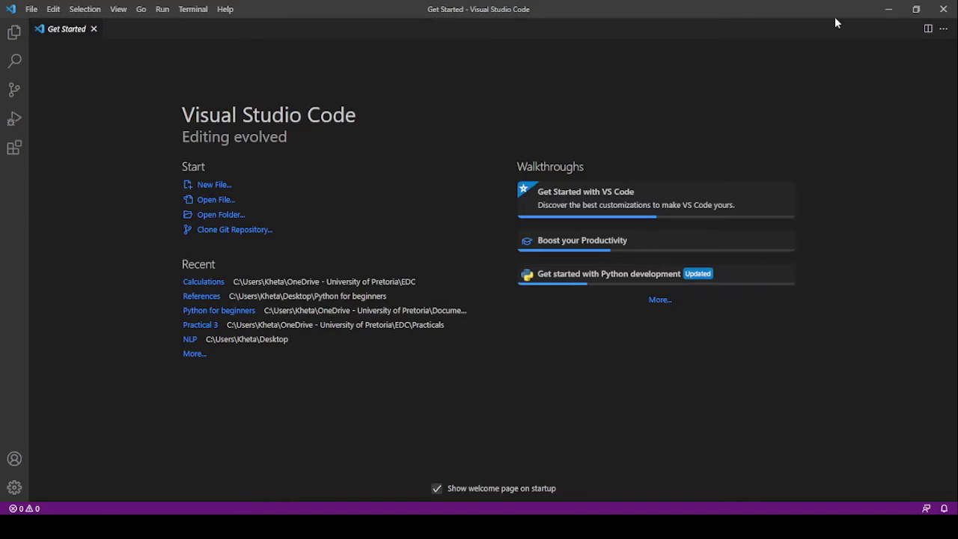
Step: Minimize the Visual Studio Code window and create a folder named Python on the desktop
drag(814, 6, 829, 71)
click(870, 65)
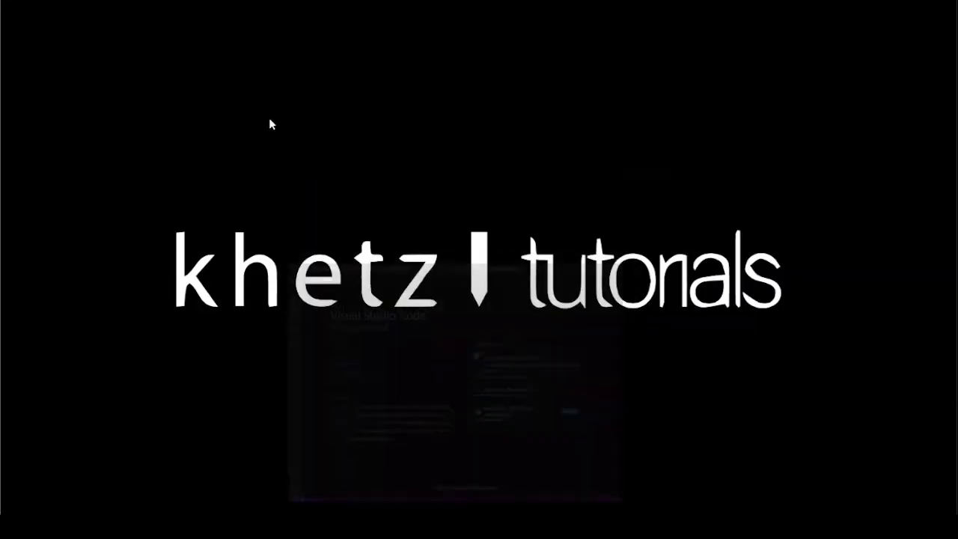
right_click(131, 105)
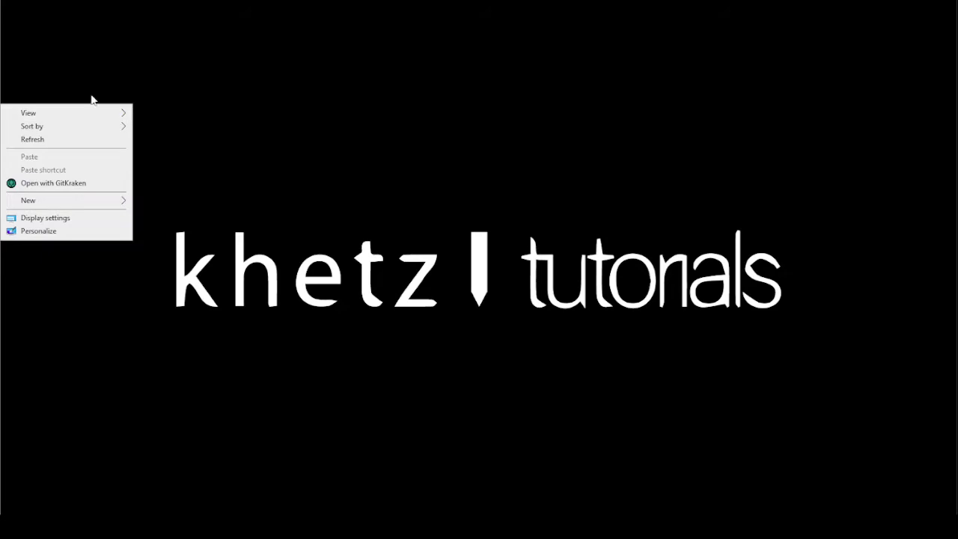
mouse_move(108, 207)
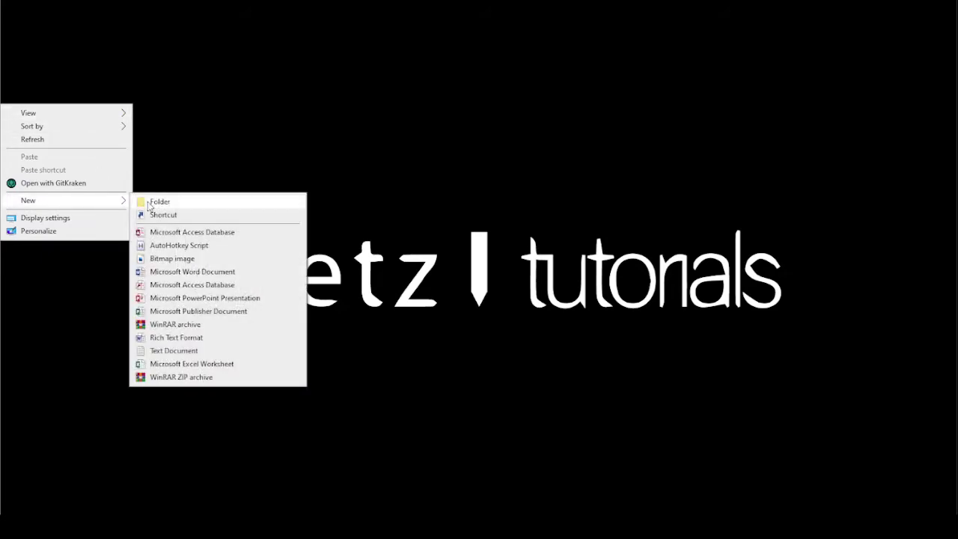
click(152, 201)
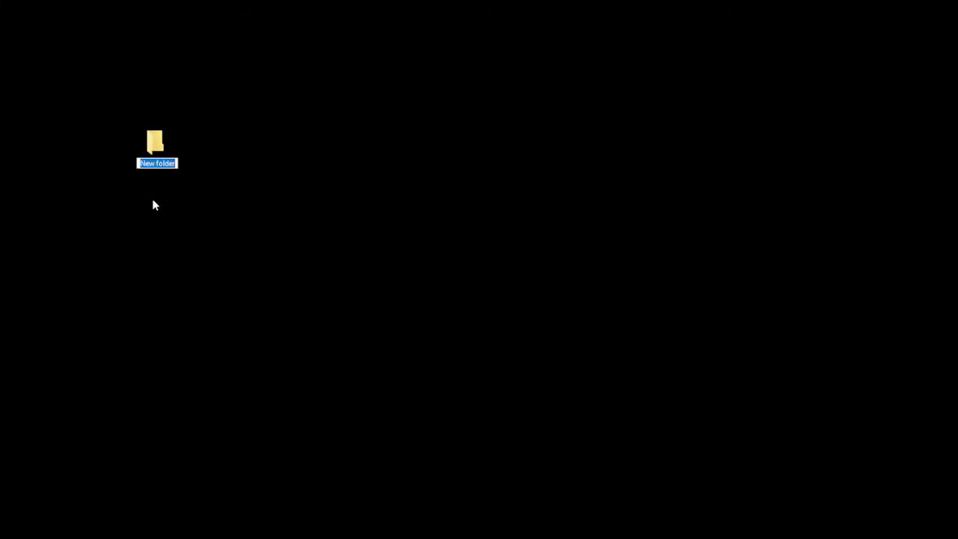
text(Python)
key(Return)
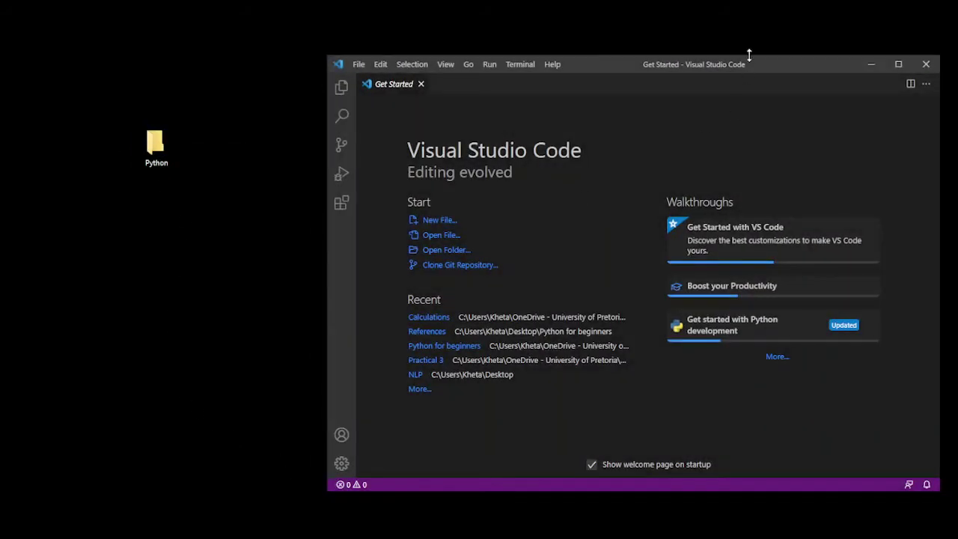
Step: Maximize Visual Studio Code and open the Python folder from the desktop as the working folder
drag(748, 68, 540, 1)
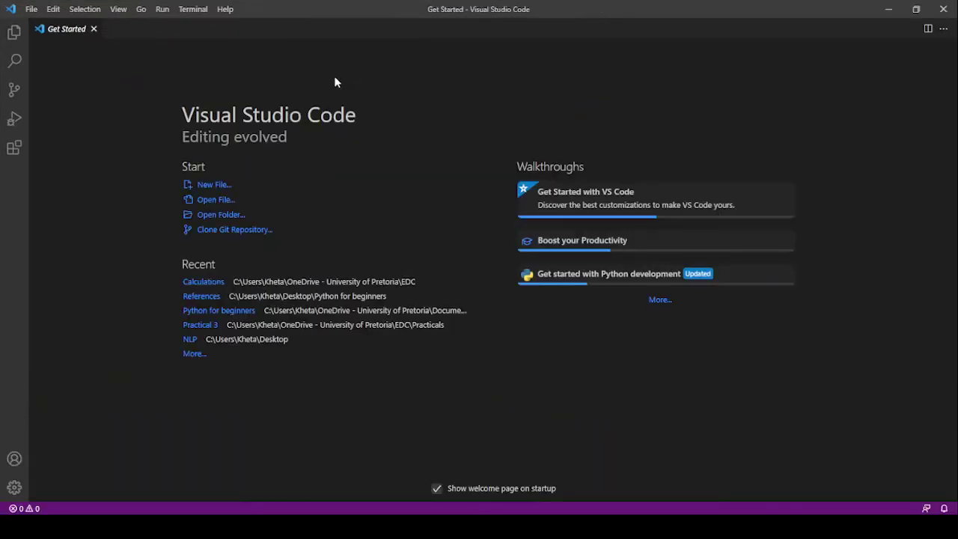
click(31, 9)
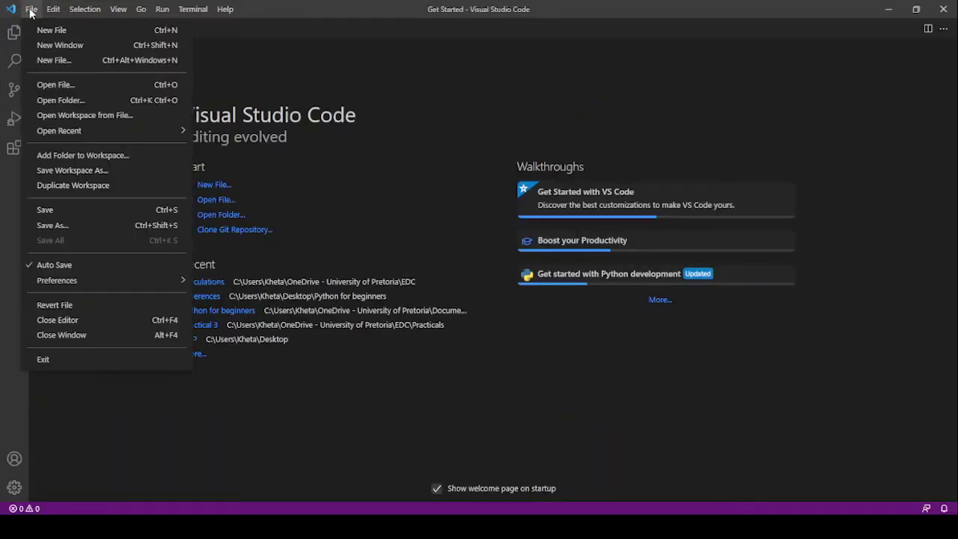
click(62, 96)
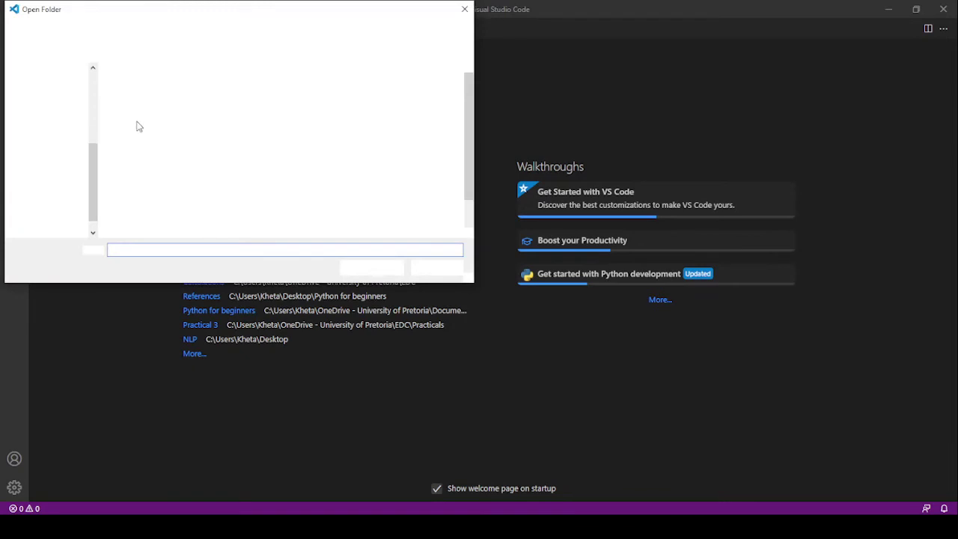
click(41, 94)
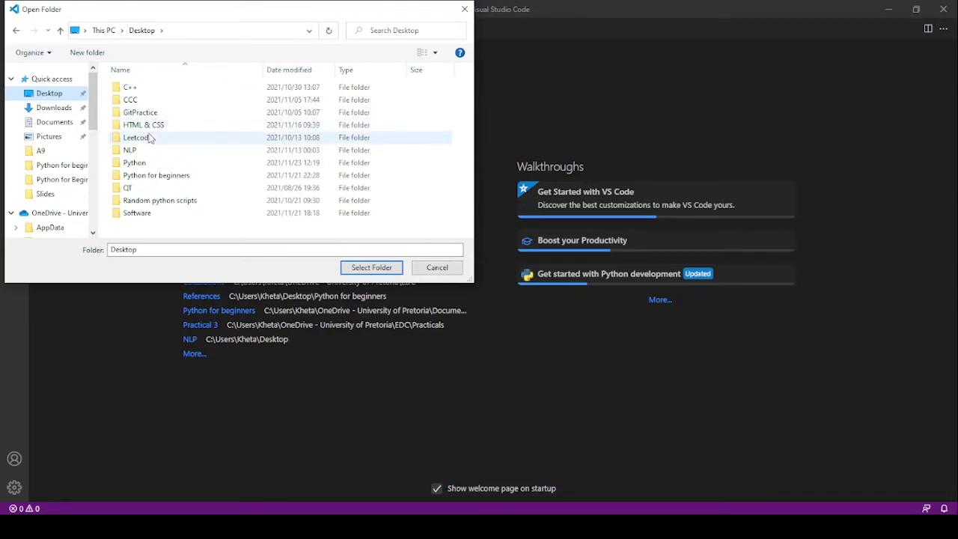
click(157, 166)
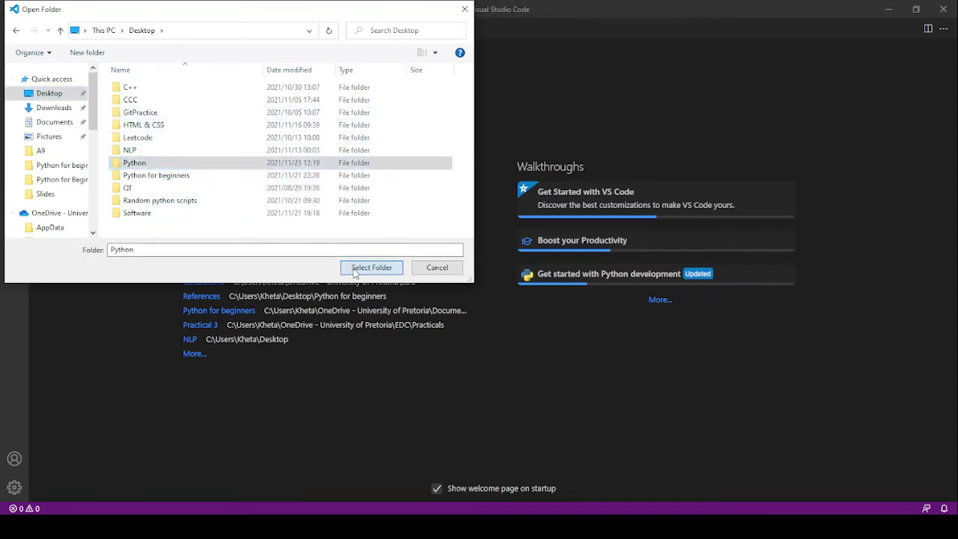
key(Return)
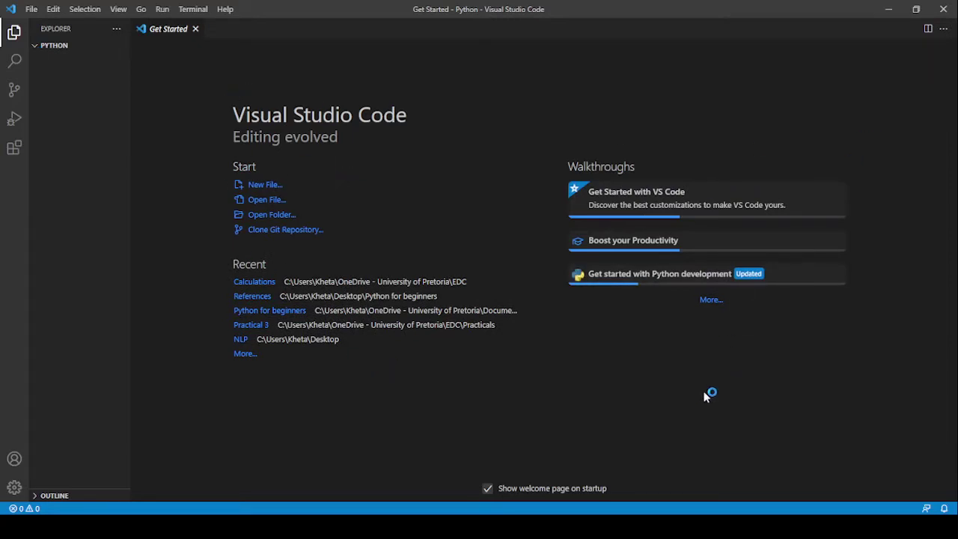
click(47, 46)
click(66, 48)
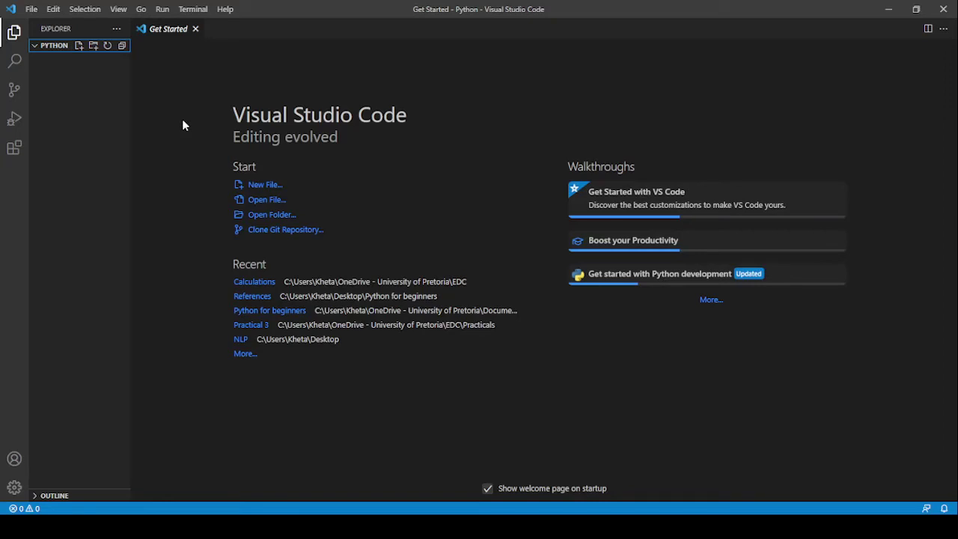
Step: Select Python 3.9.6 64-bit as the interpreter with the Python: Select Interpreter command
key(ctrl+shift+p)
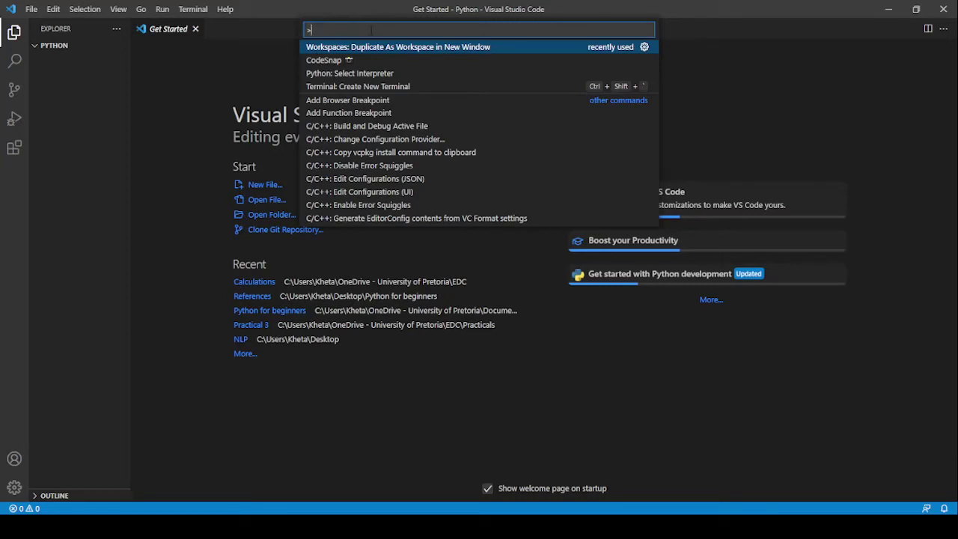
text(sele)
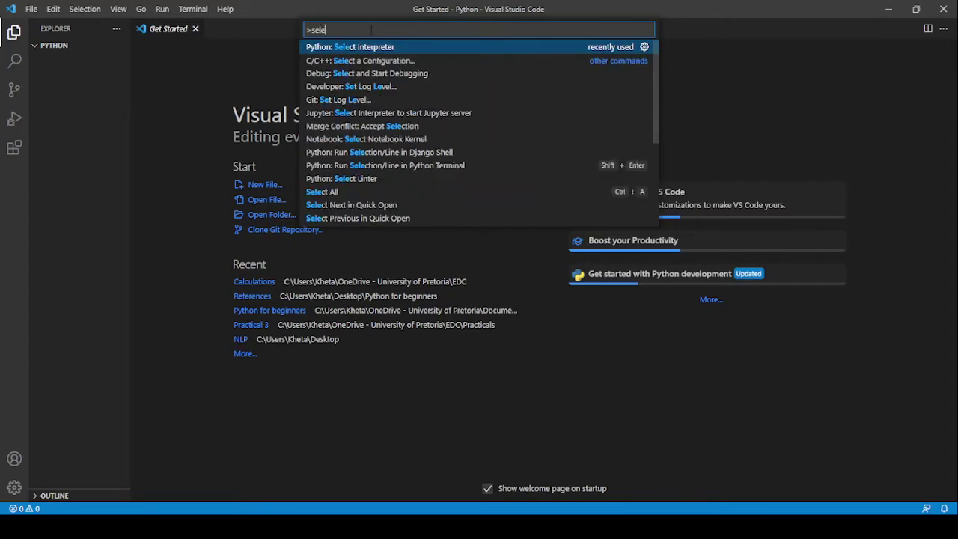
text(ct)
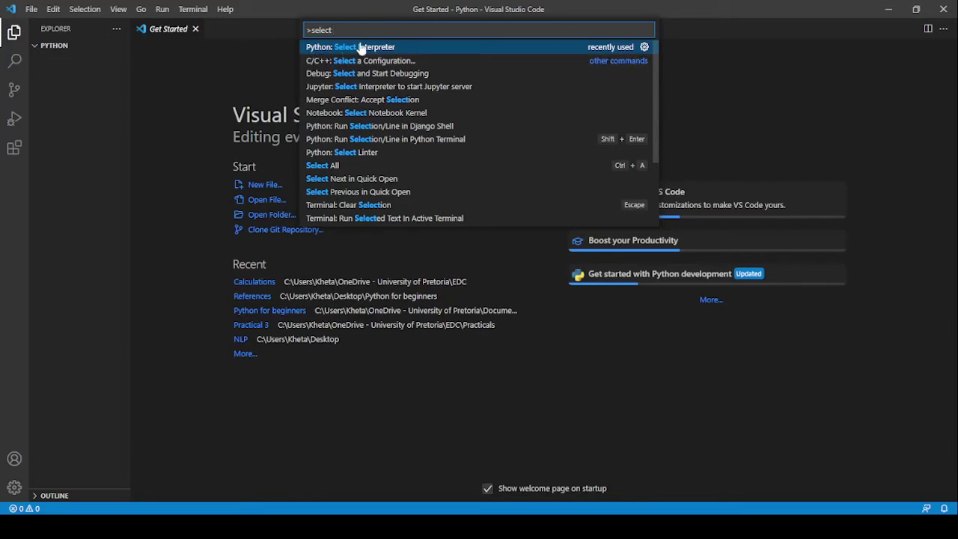
click(390, 48)
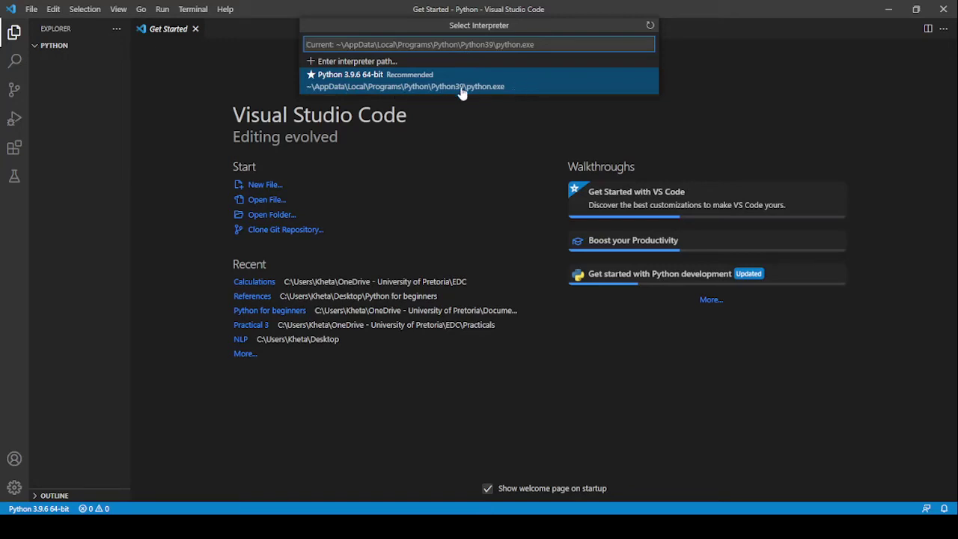
click(368, 83)
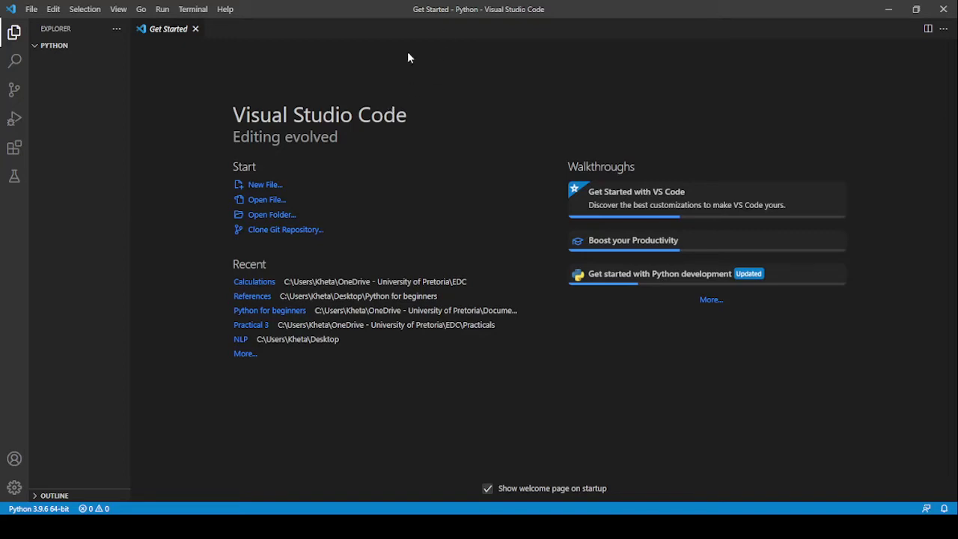
Step: Search the extensions for "python" and look through the details of Microsoft's Python extension
click(13, 150)
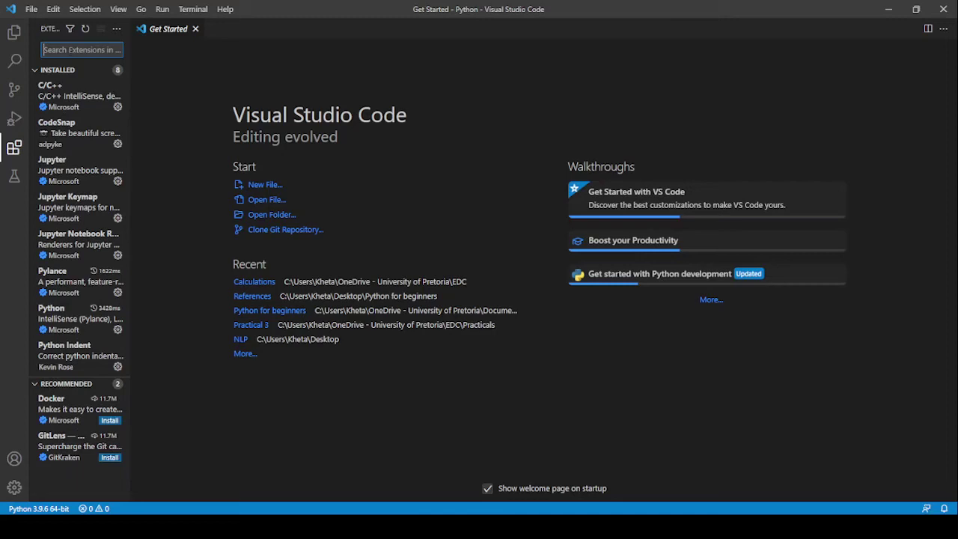
text(python)
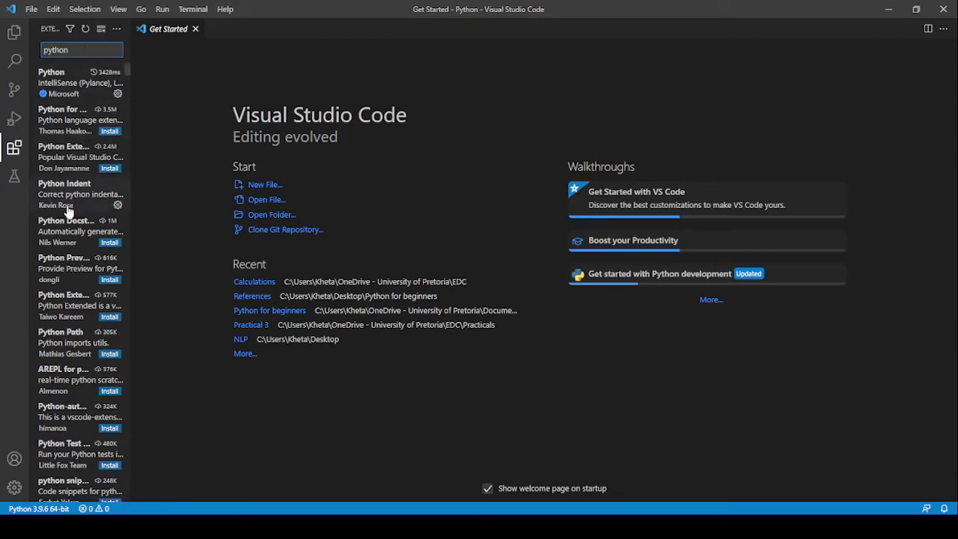
click(67, 83)
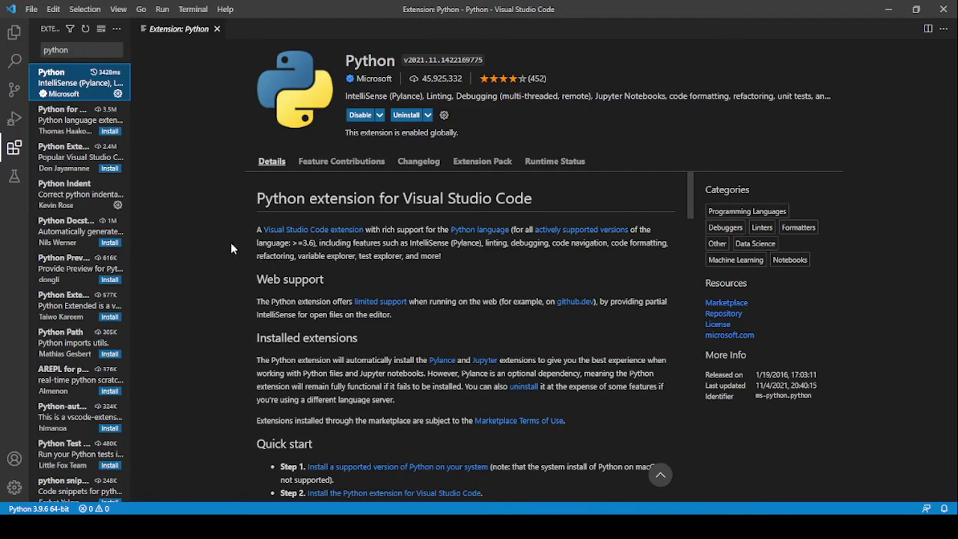
scroll(237, 233, down, 4)
scroll(245, 270, up, 4)
Step: Close the extension details and create a file named "Hello world.py" in the Python folder
click(12, 36)
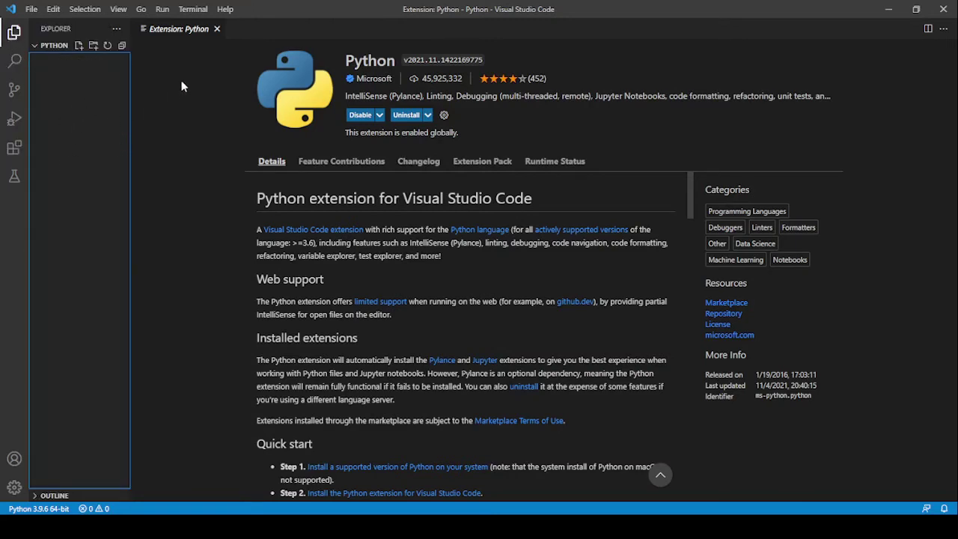
click(217, 29)
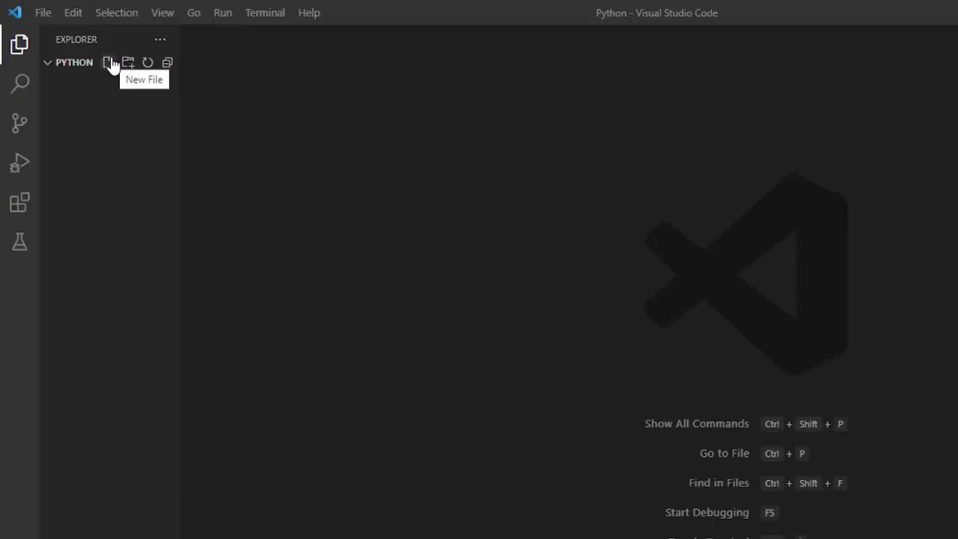
click(109, 63)
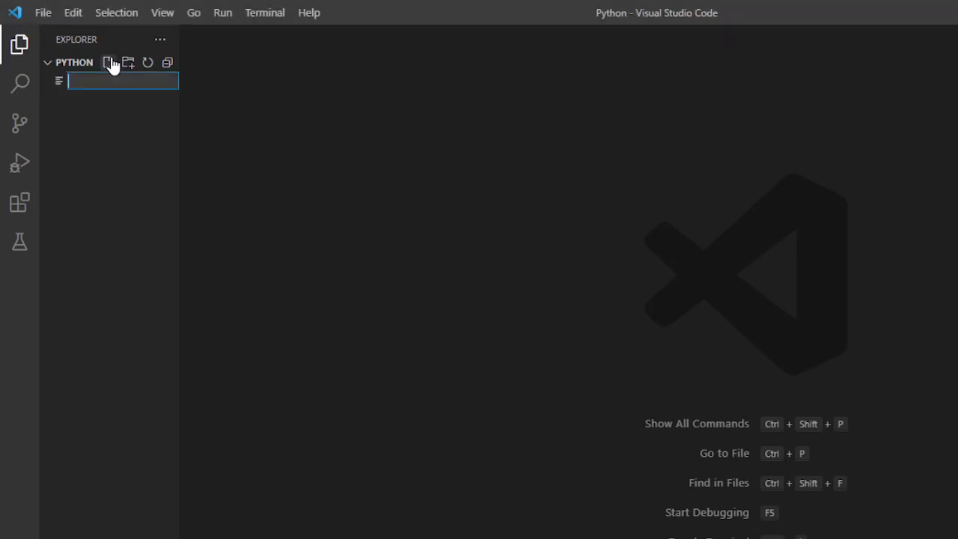
text(Hello world.py)
drag(124, 81, 145, 82)
click(139, 81)
drag(124, 81, 138, 81)
click(138, 82)
key(Escape)
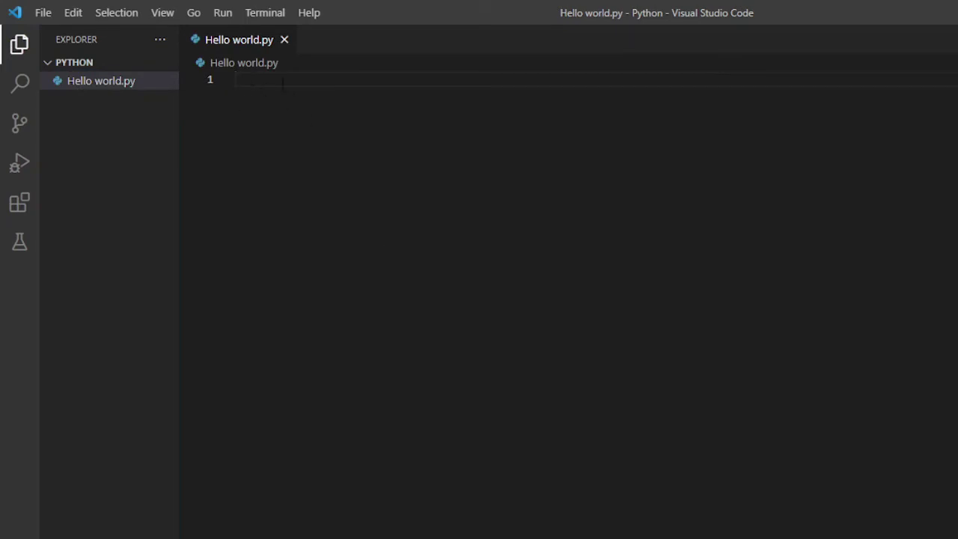
text(gfiregfierufurhe)
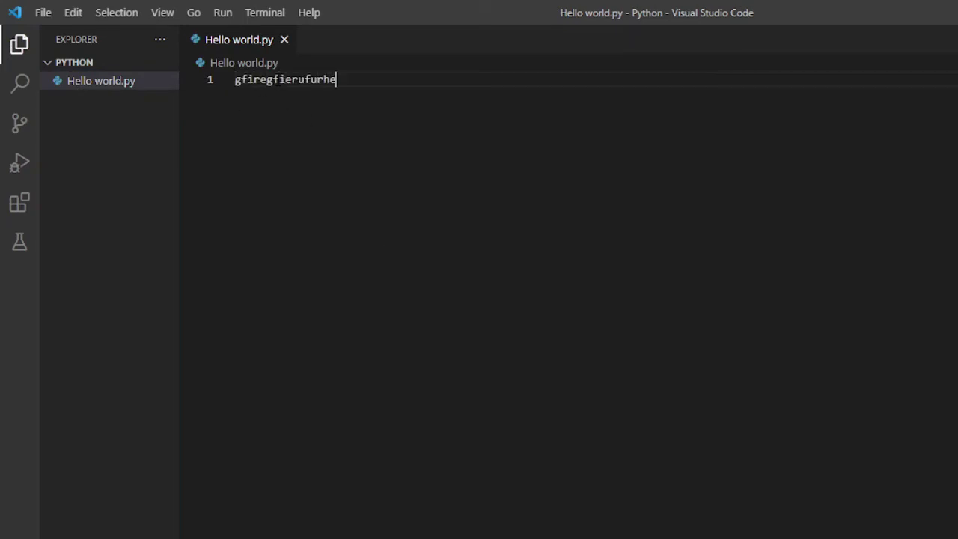
text(fiuhrfbrifbr)
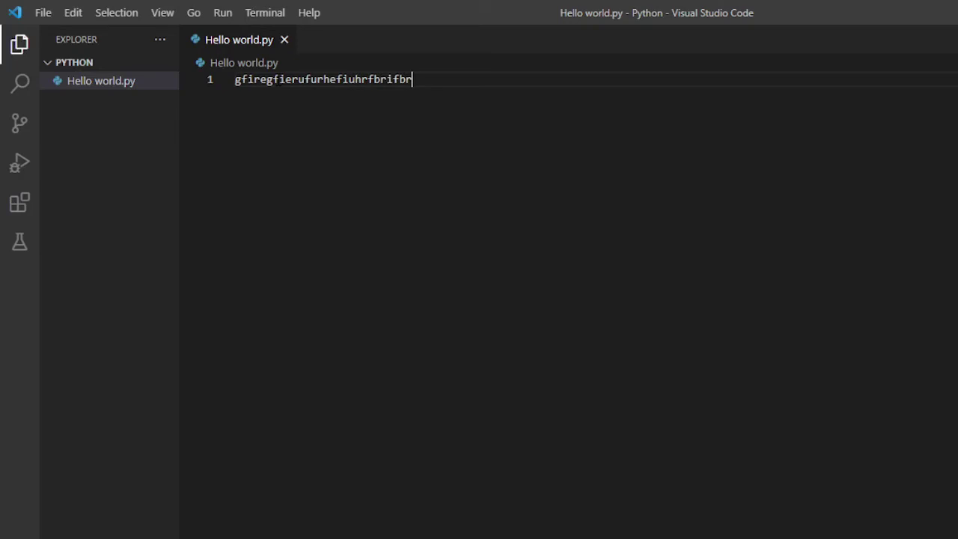
key(shift+Home)
key(BackSpace)
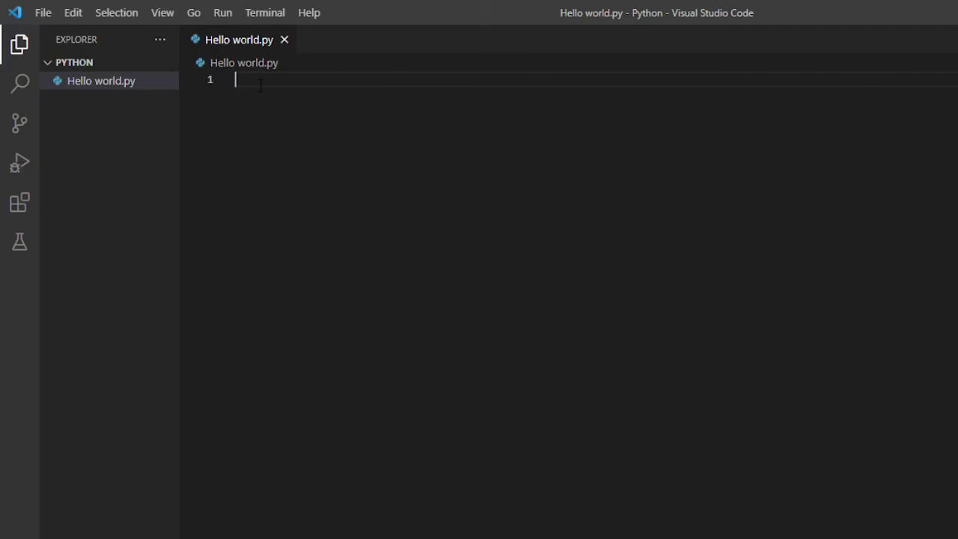
Step: Write the statement print("Hello world") on the first line of Hello world.py
text(prin)
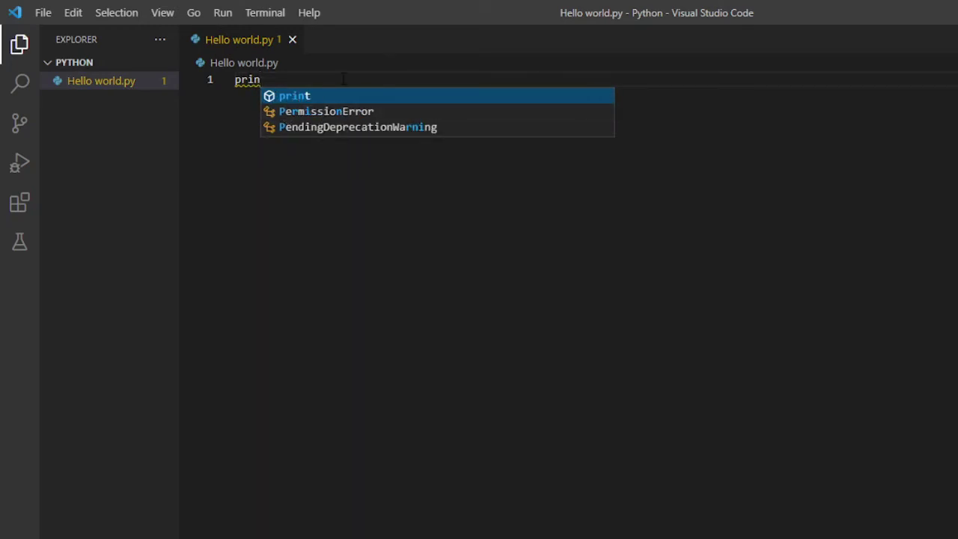
key(Return)
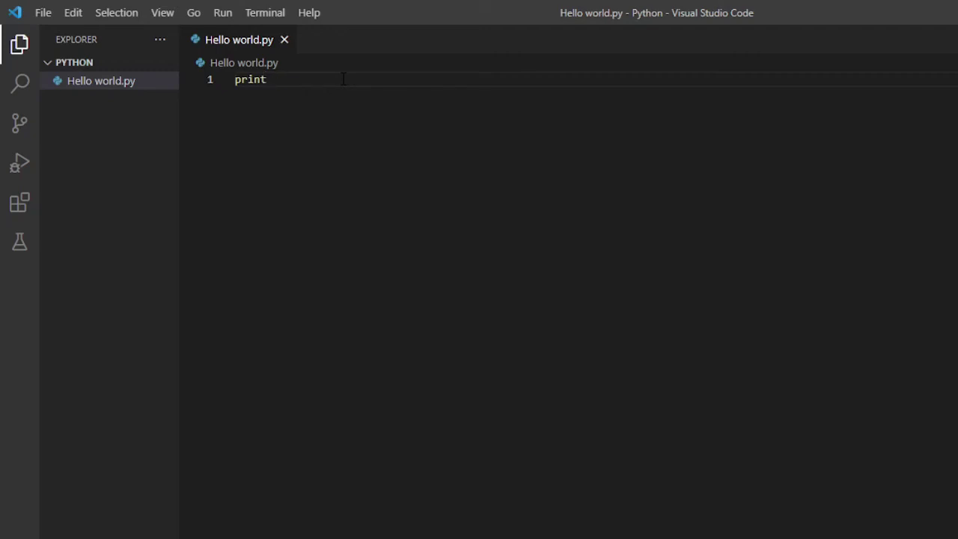
text(()
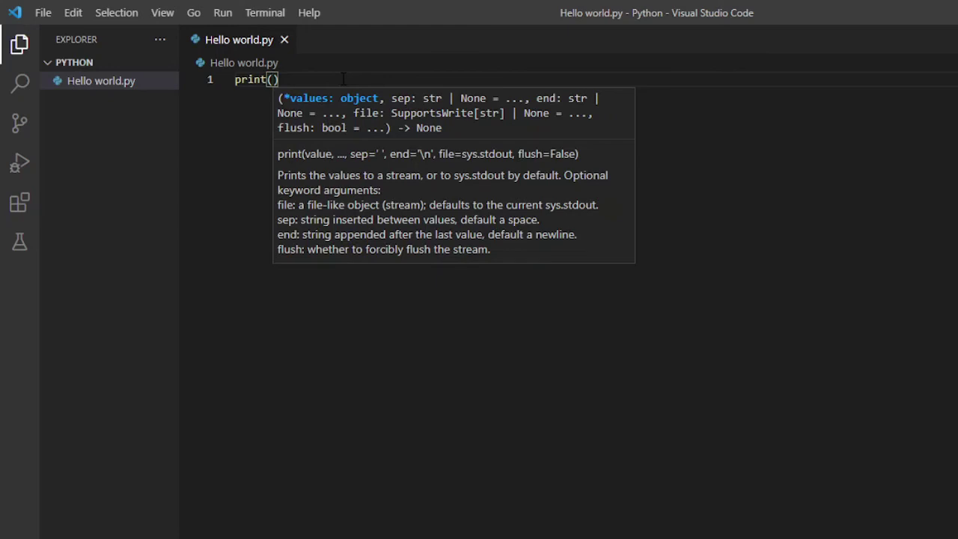
text(")
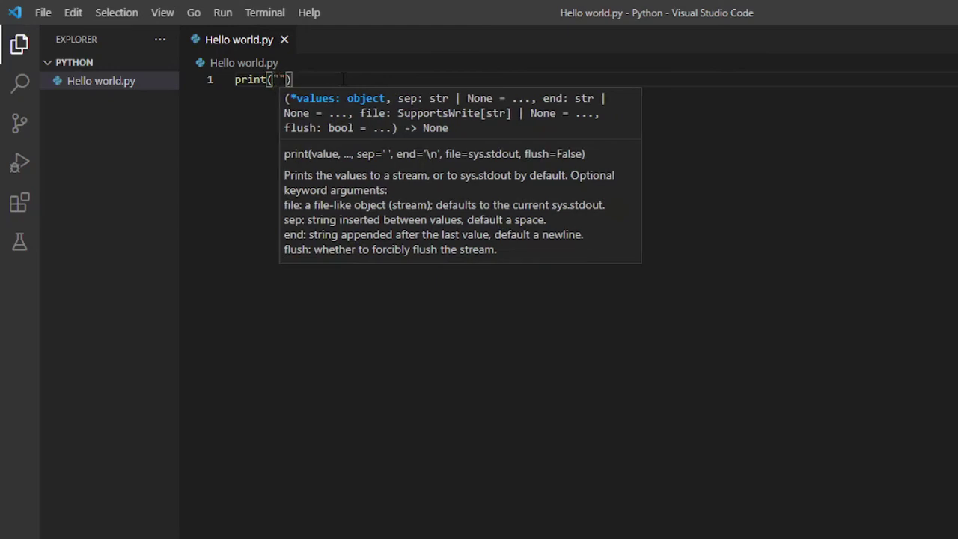
text(Hello )
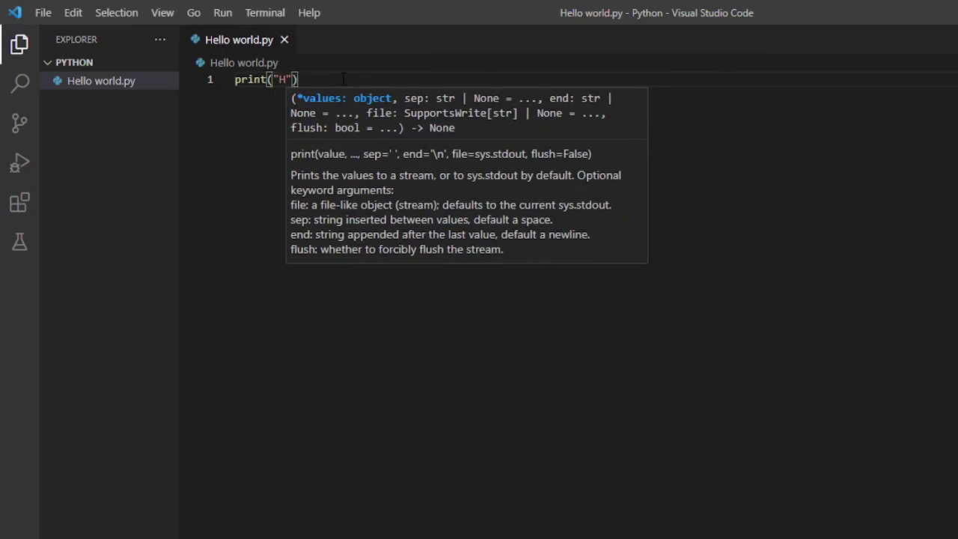
text(world)
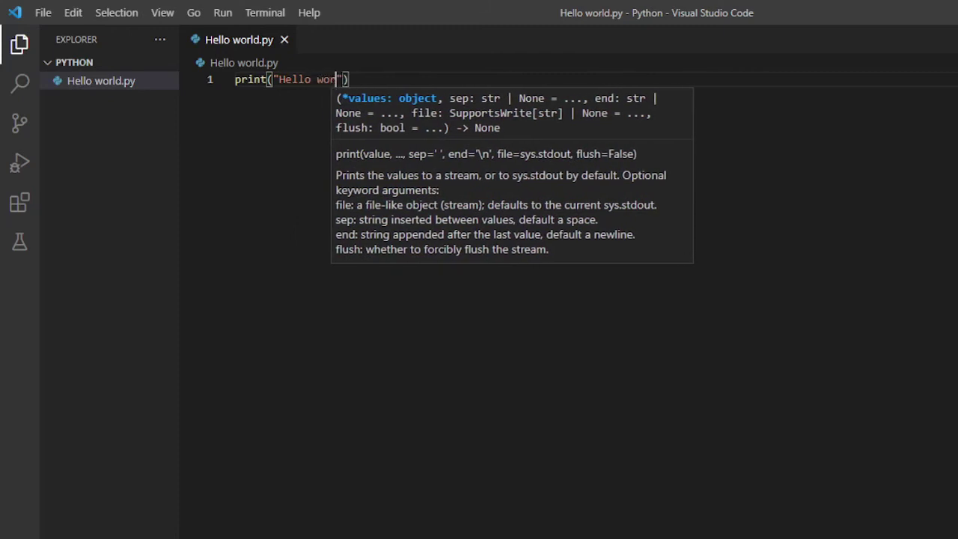
key(Escape)
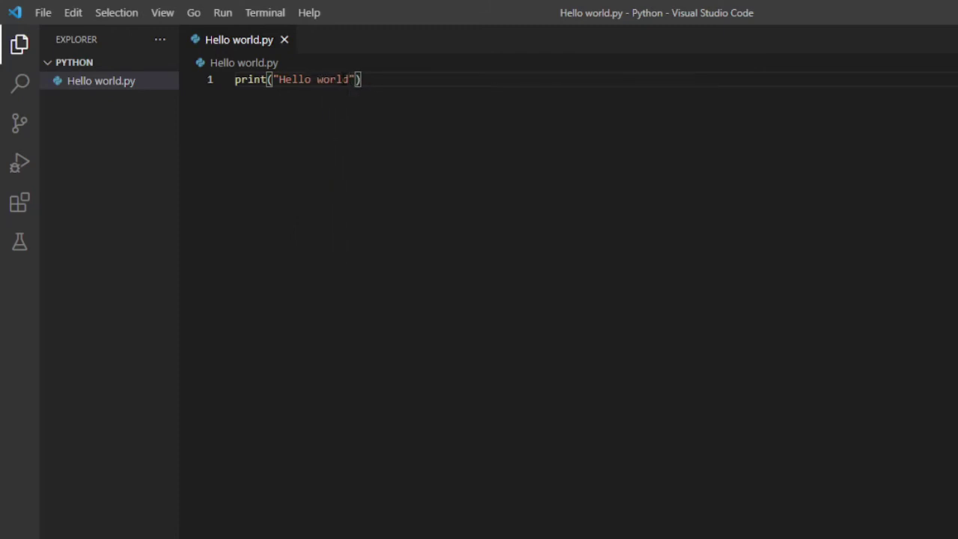
click(437, 79)
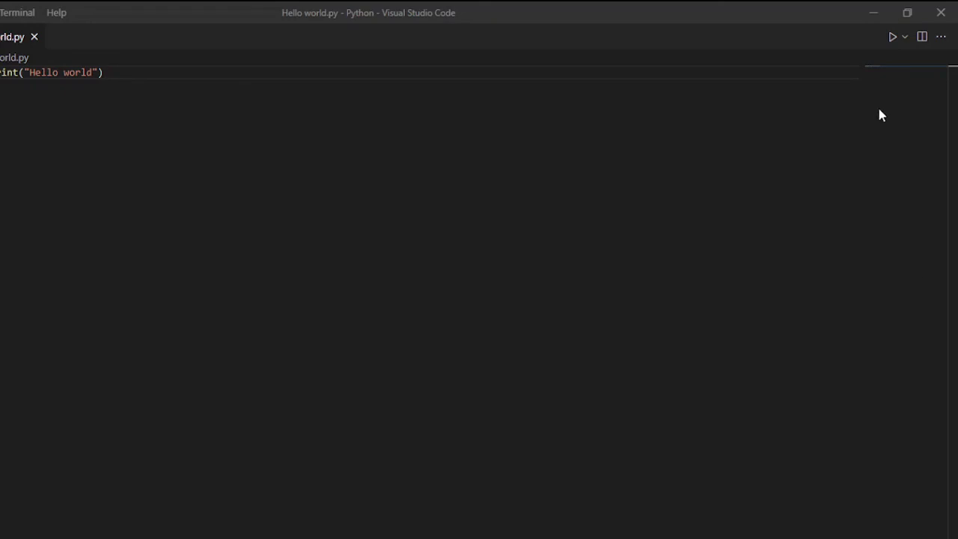
Step: Run the Hello world.py Python file in the terminal
click(891, 37)
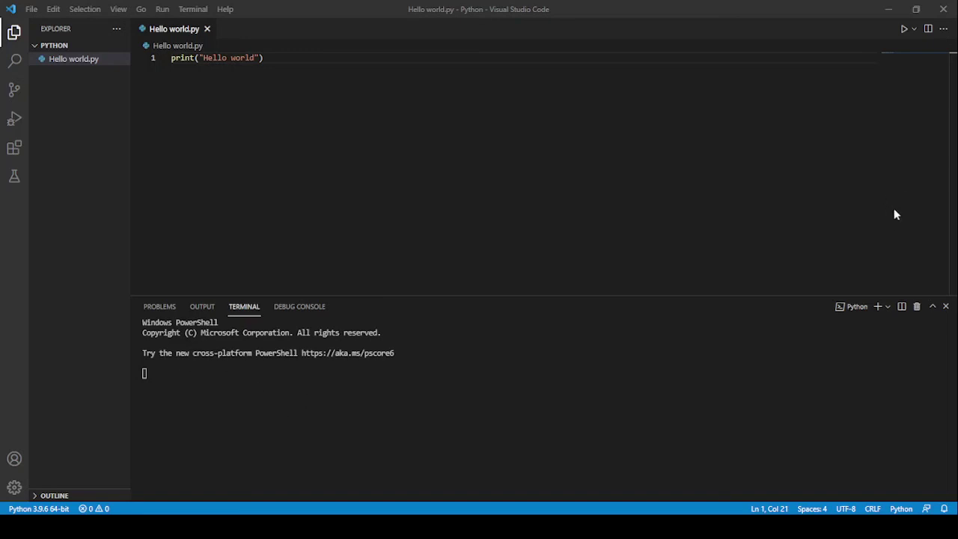
click(903, 28)
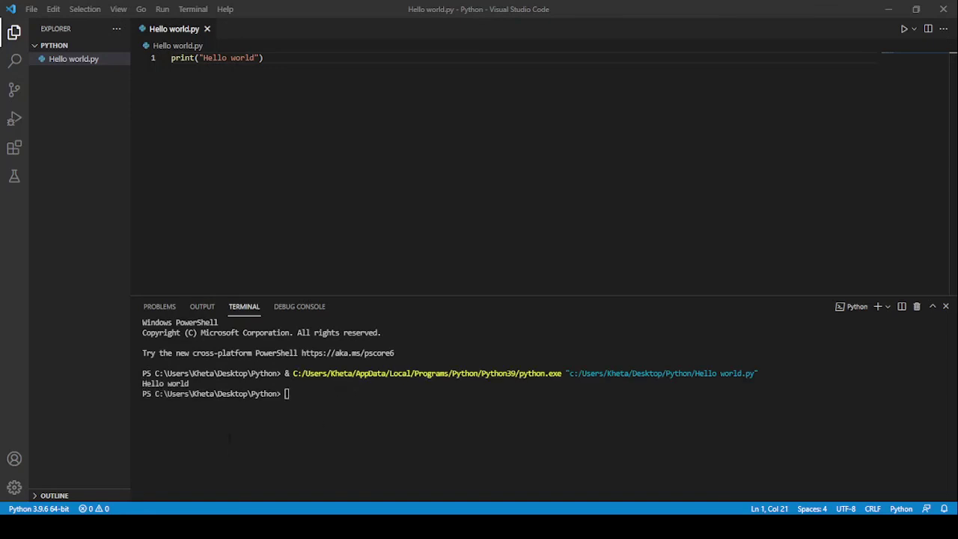
Step: Compare the program's output in the terminal with the print statement in the code by highlighting both
drag(192, 383, 140, 385)
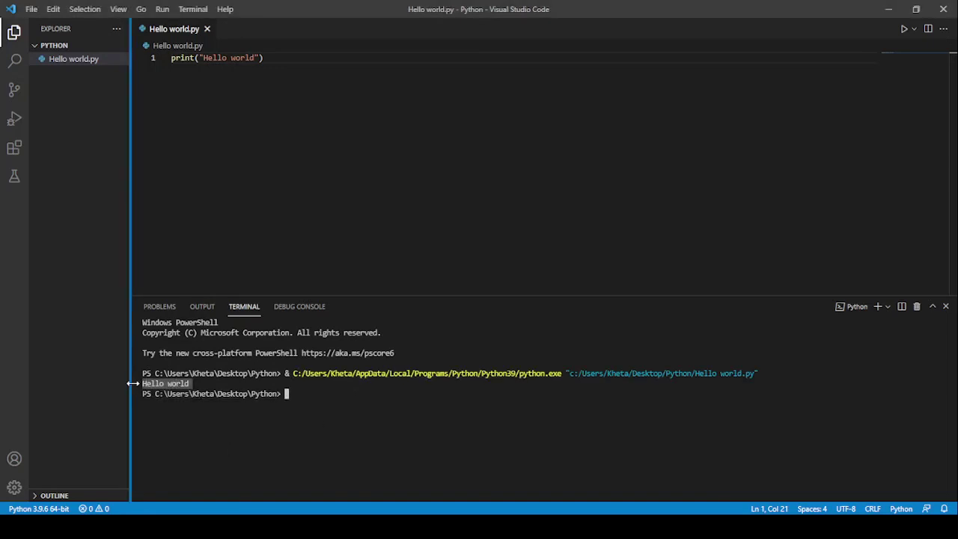
drag(171, 57, 264, 58)
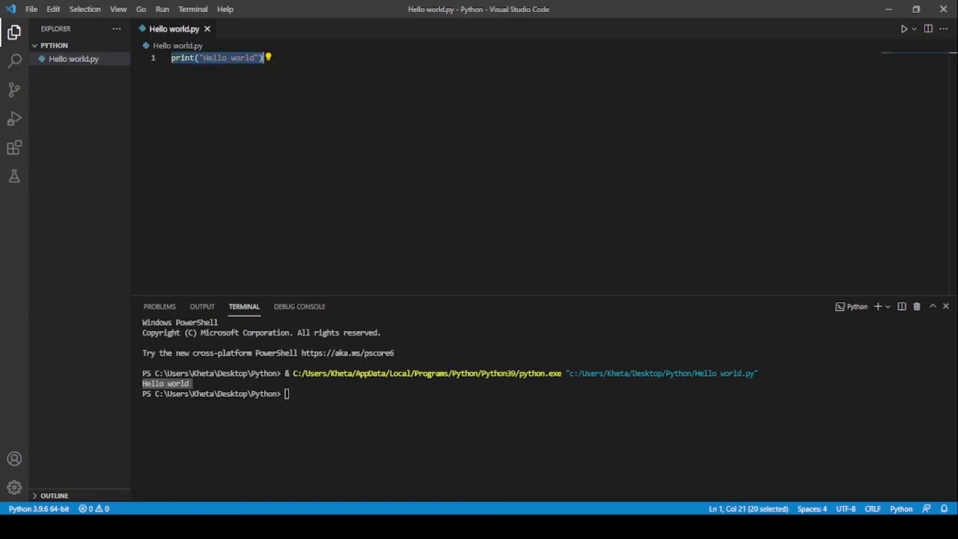
key(shift+Return)
drag(190, 383, 128, 384)
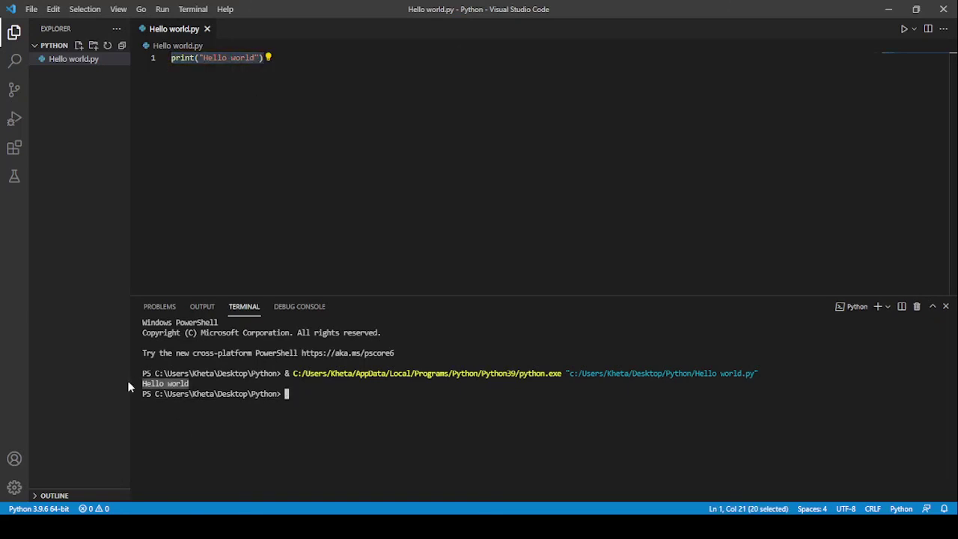
click(340, 208)
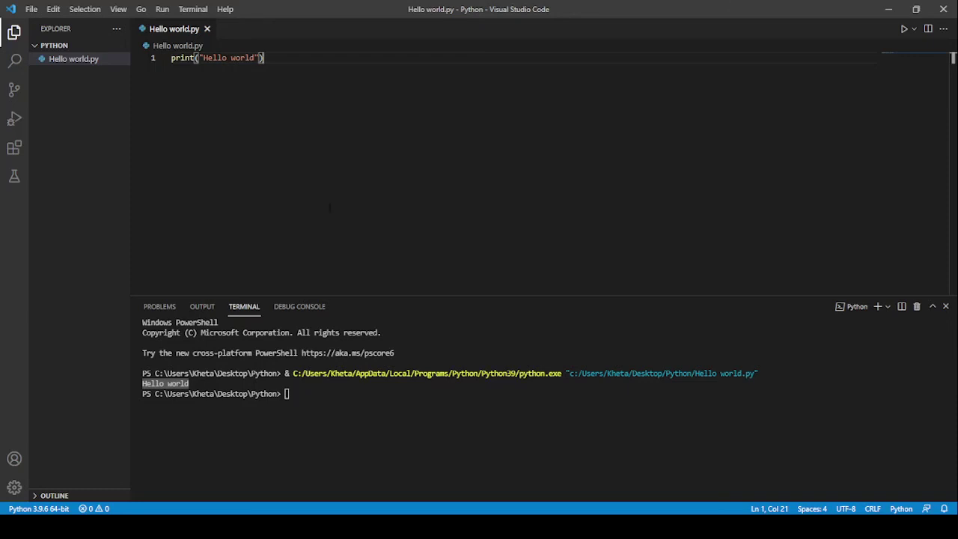
key(shift+Left)
key(shift+Home)
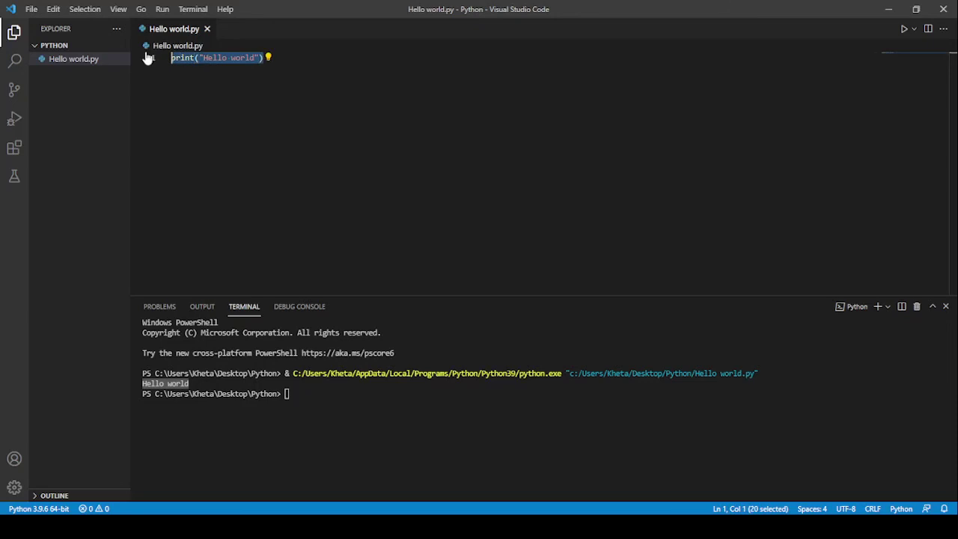
key(End)
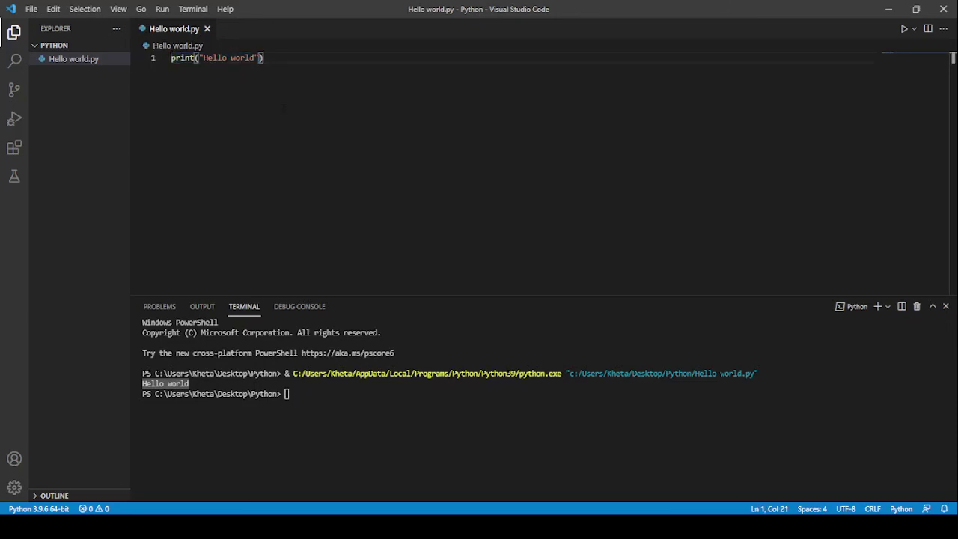